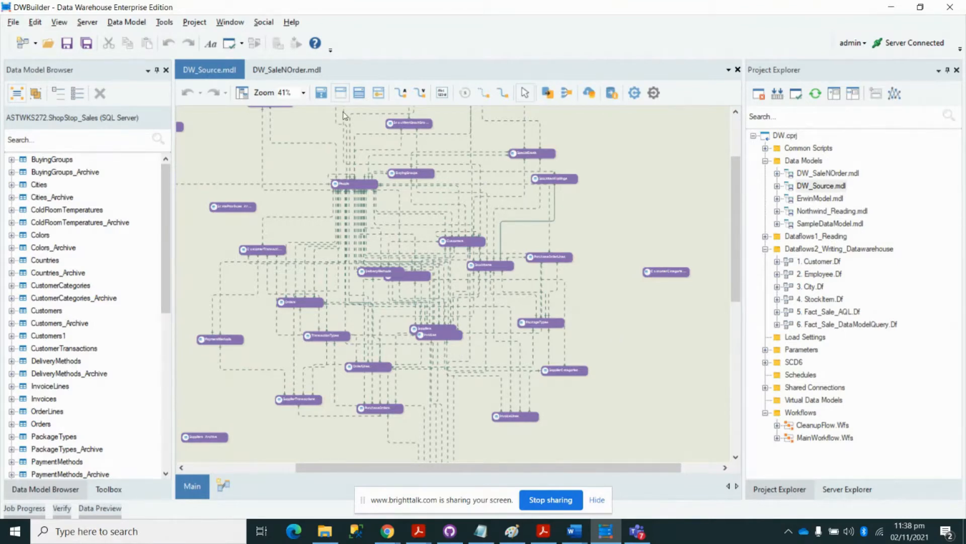
# - Switch between the DW_Source and DW_SaleNOrder model diagrams, finishing on DW_SaleNOrder
pyautogui.click(282, 70)
pyautogui.click(205, 68)
pyautogui.click(309, 74)
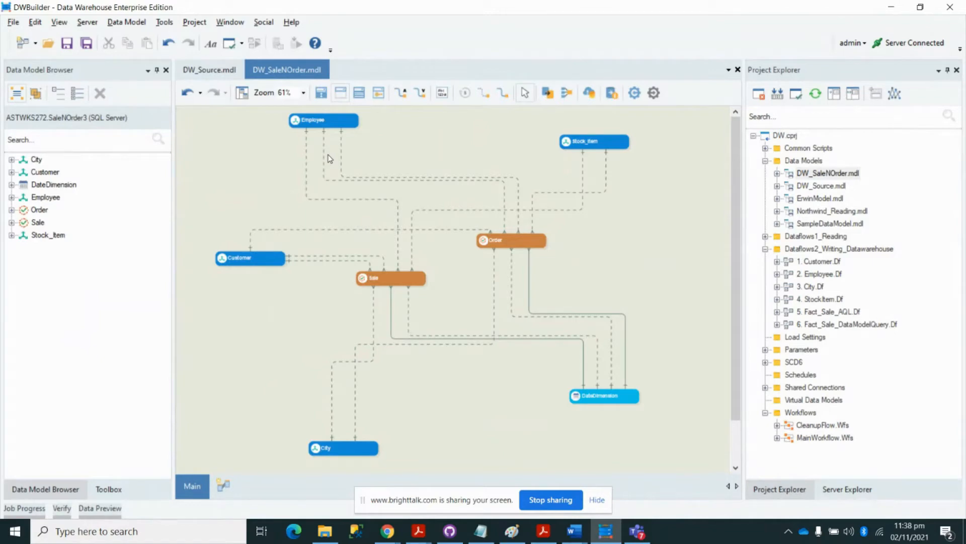
pyautogui.click(209, 70)
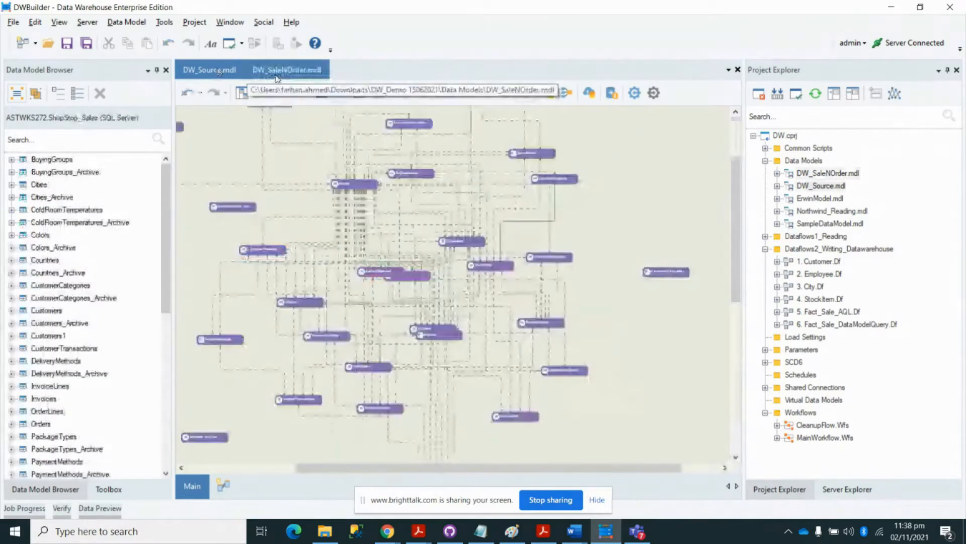
pyautogui.click(280, 74)
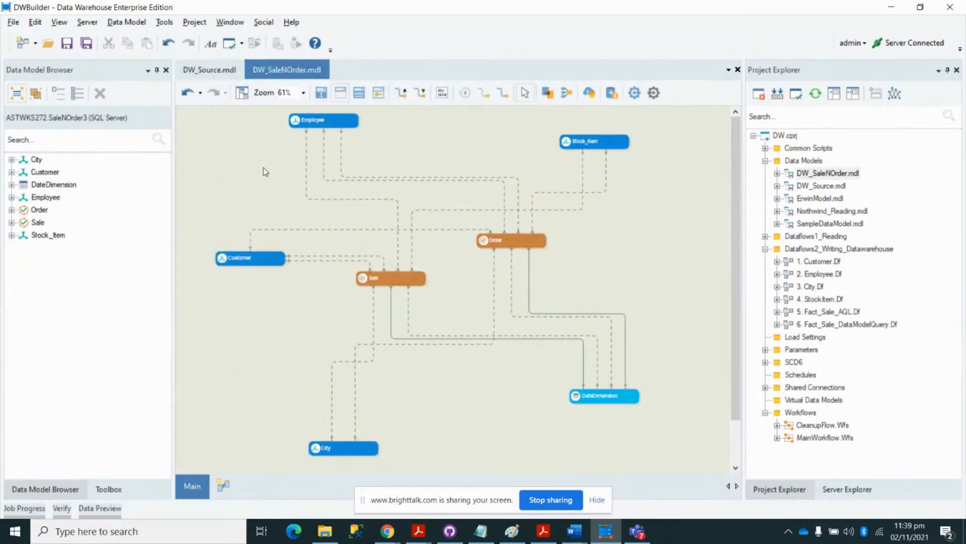
pyautogui.click(87, 22)
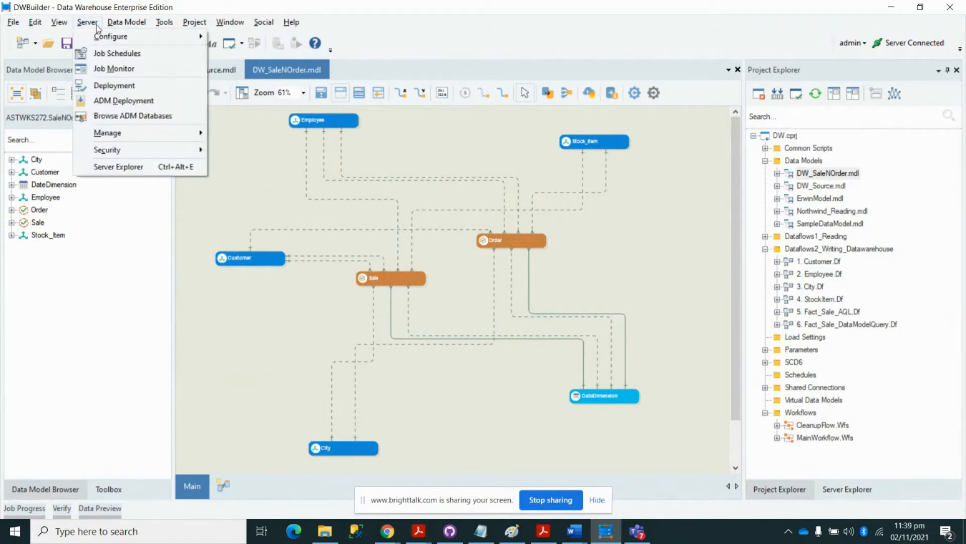
pyautogui.click(119, 100)
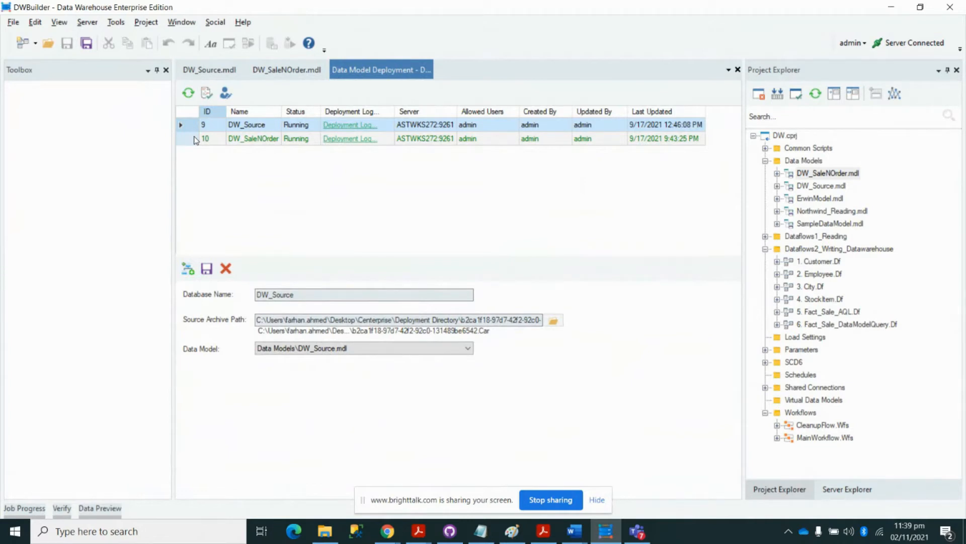
pyautogui.click(285, 70)
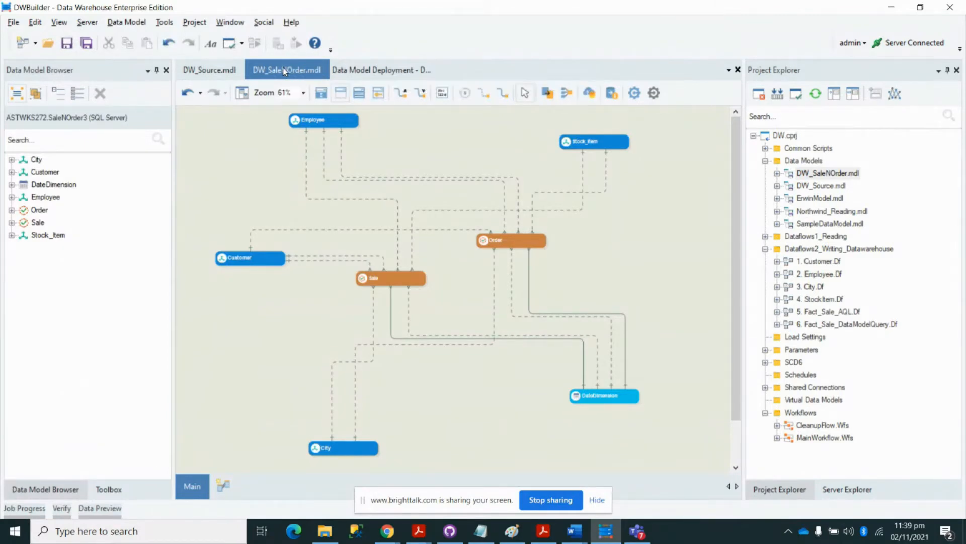
pyautogui.click(351, 74)
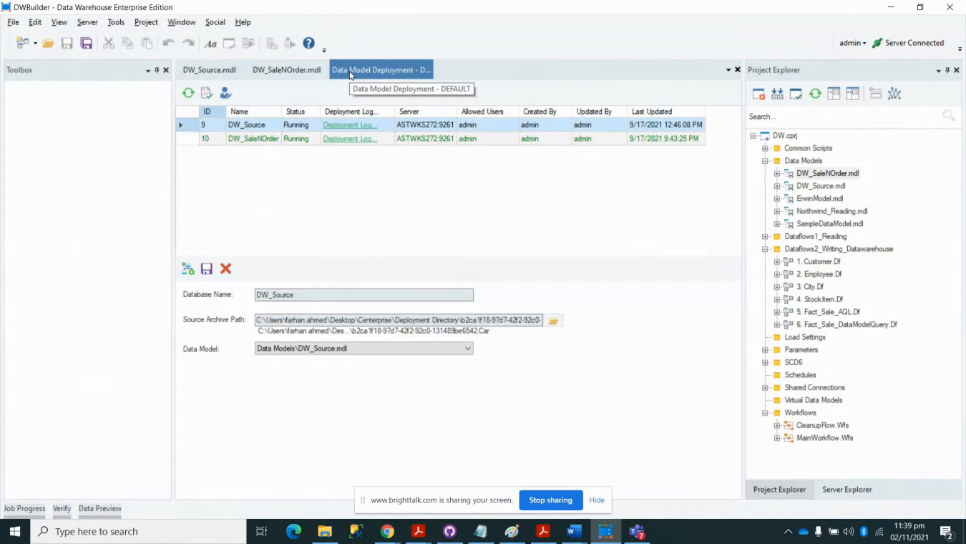
pyautogui.rightClick(351, 74)
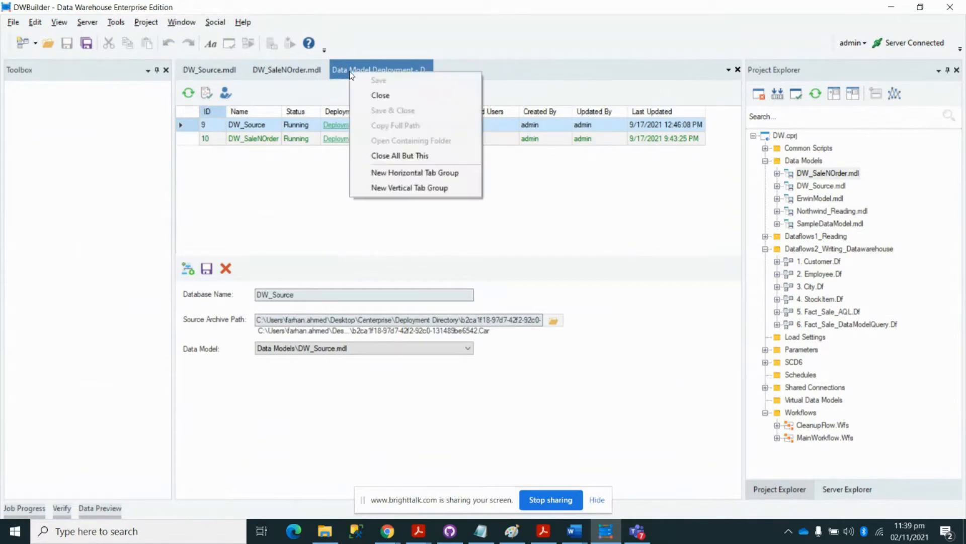
pyautogui.click(370, 96)
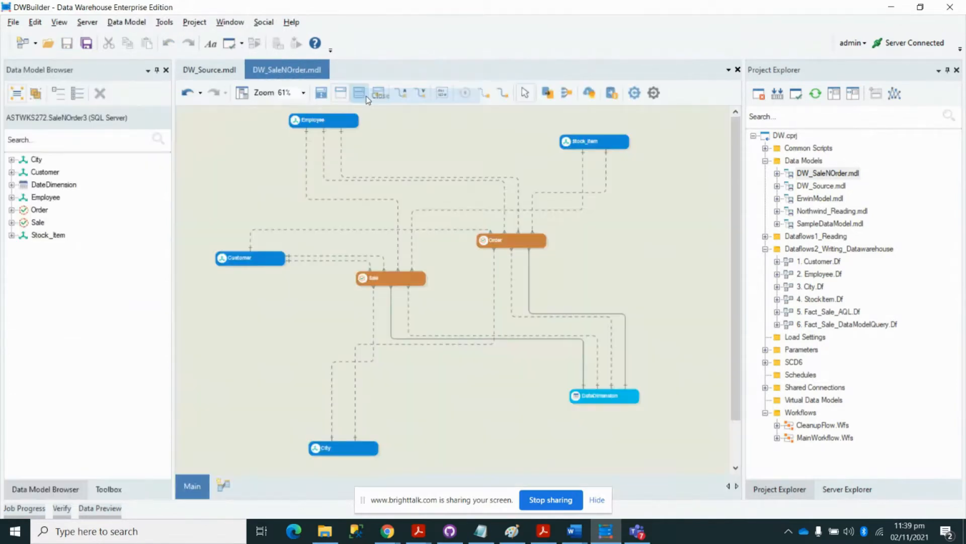
pyautogui.click(809, 250)
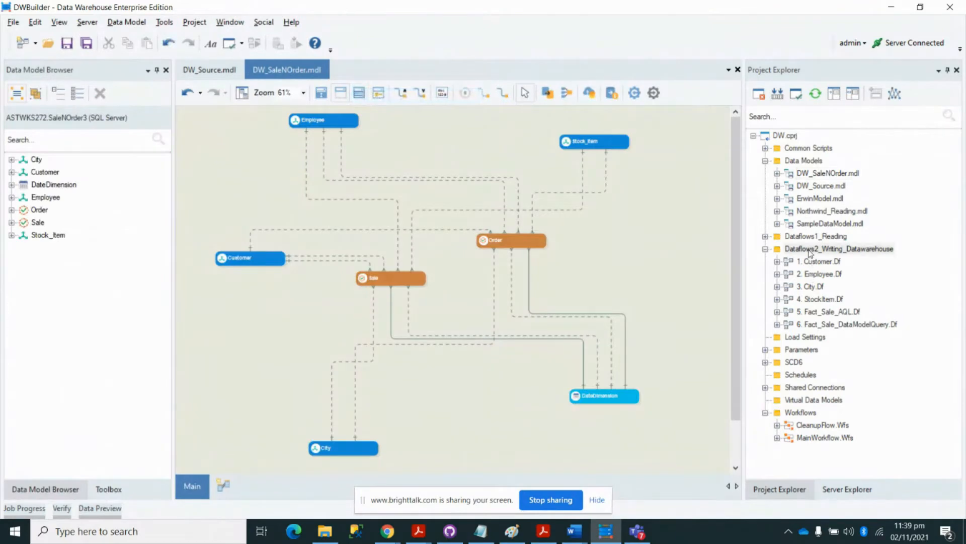
# - Create Dataflow8.Df as a new Dataflow item in the Dataflows2_Writing_Datawarehouse folder
pyautogui.rightClick(810, 249)
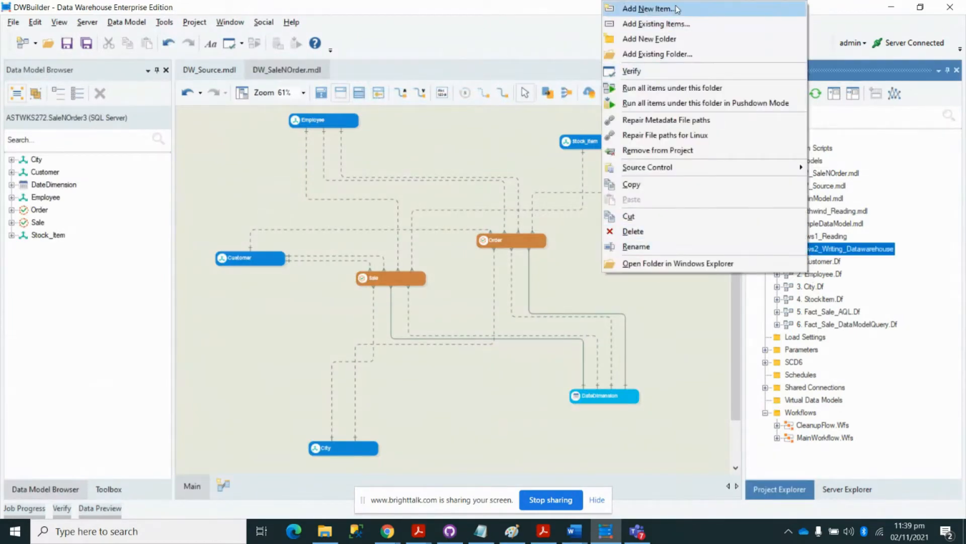
pyautogui.click(648, 9)
pyautogui.click(327, 132)
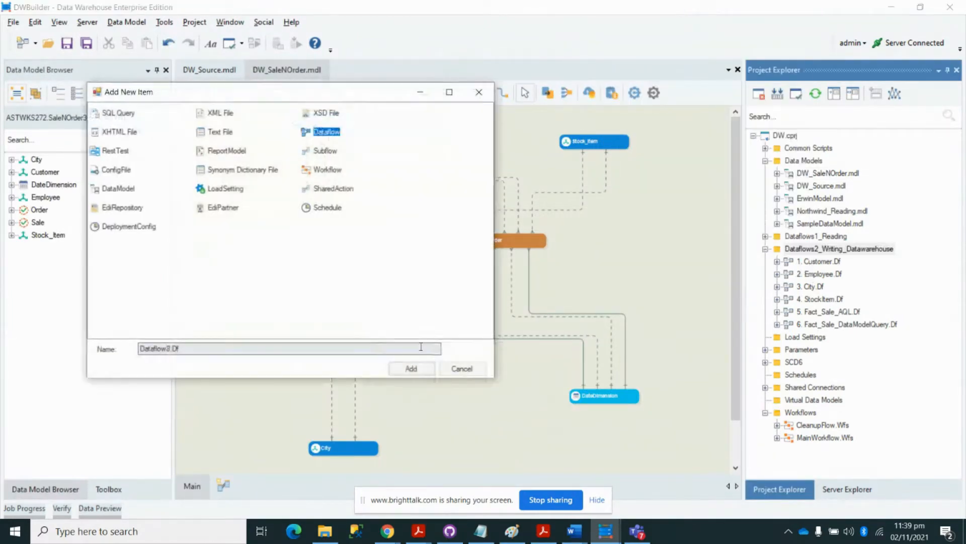
pyautogui.click(411, 368)
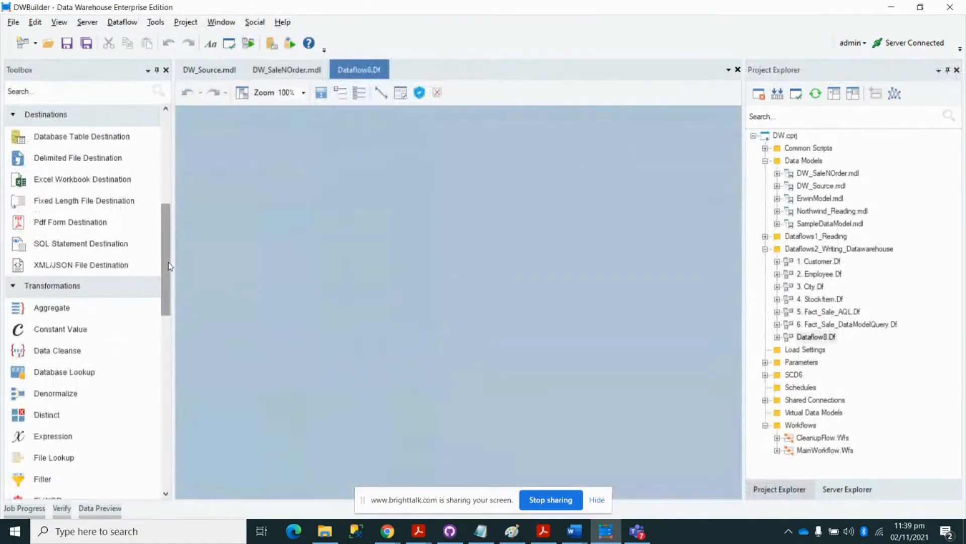
pyautogui.scroll(6, 169, 266)
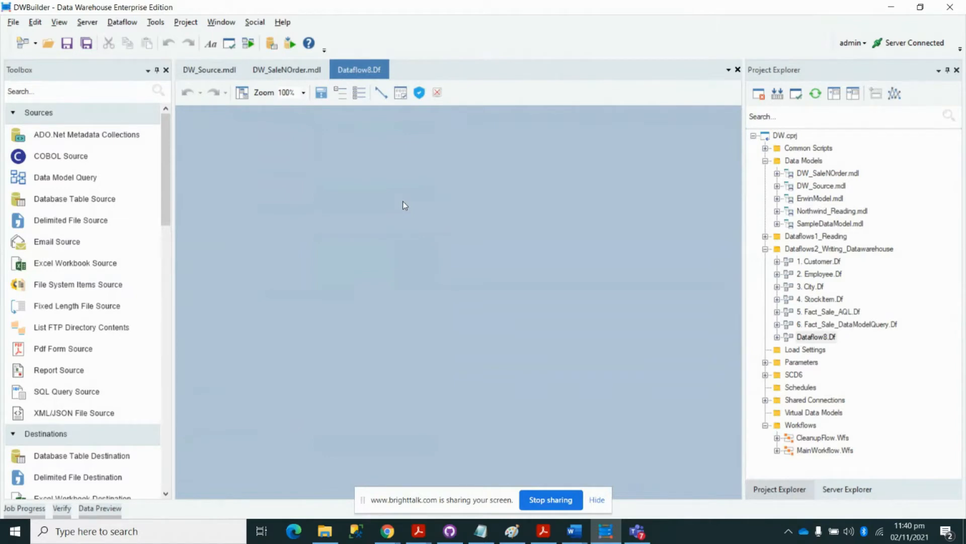
# - Drag a Database Table Source from the Toolbox Sources onto the Dataflow8 canvas
pyautogui.click(47, 115)
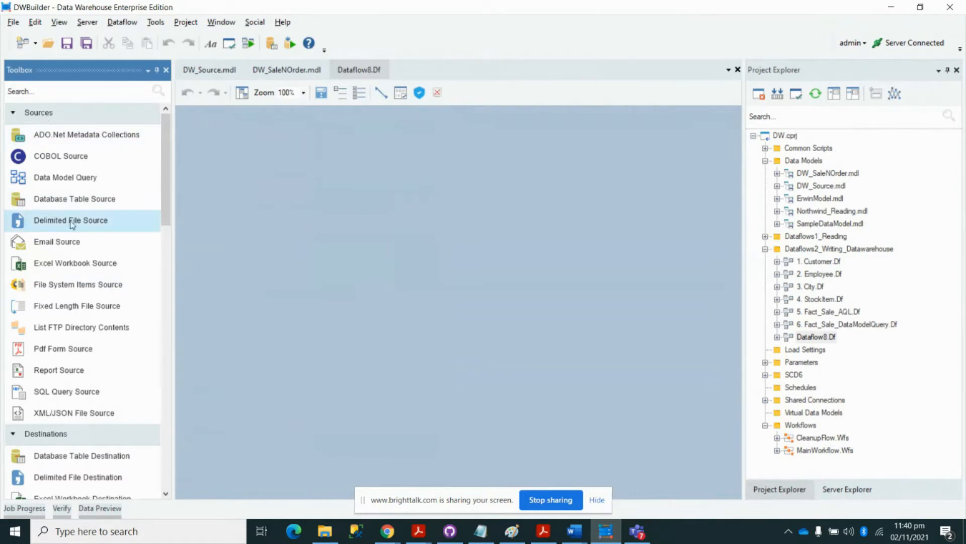
pyautogui.moveTo(72, 204); pyautogui.dragTo(245, 199)
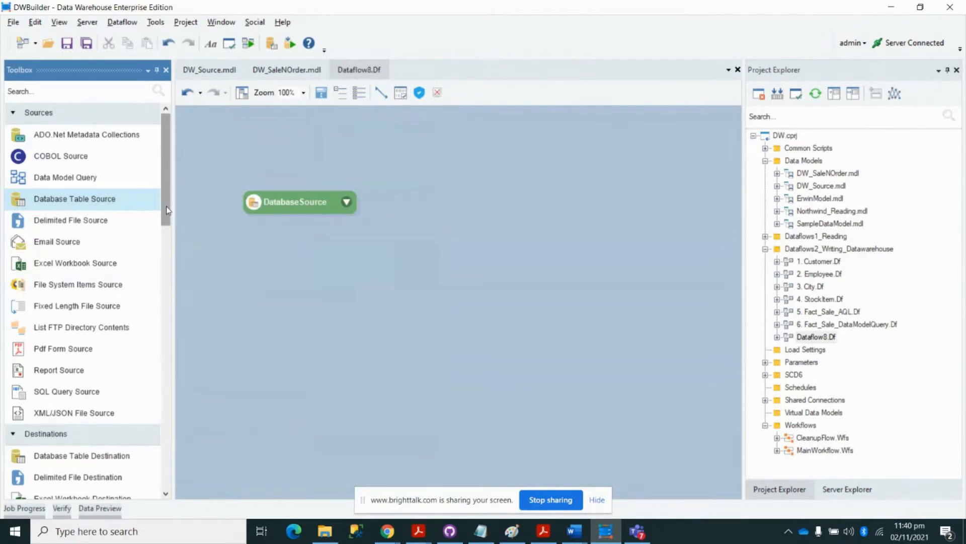
pyautogui.moveTo(166, 207); pyautogui.dragTo(168, 253)
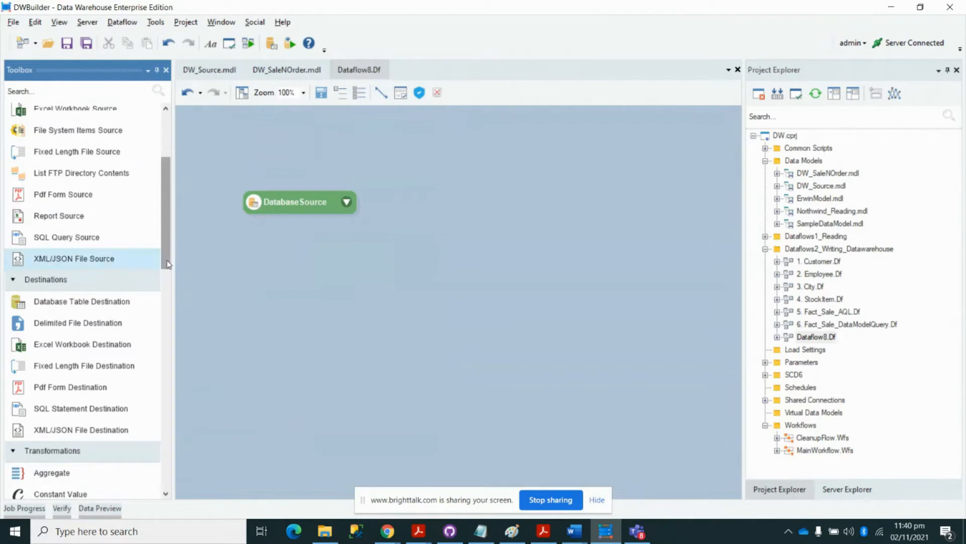
pyautogui.moveTo(165, 261); pyautogui.dragTo(162, 482)
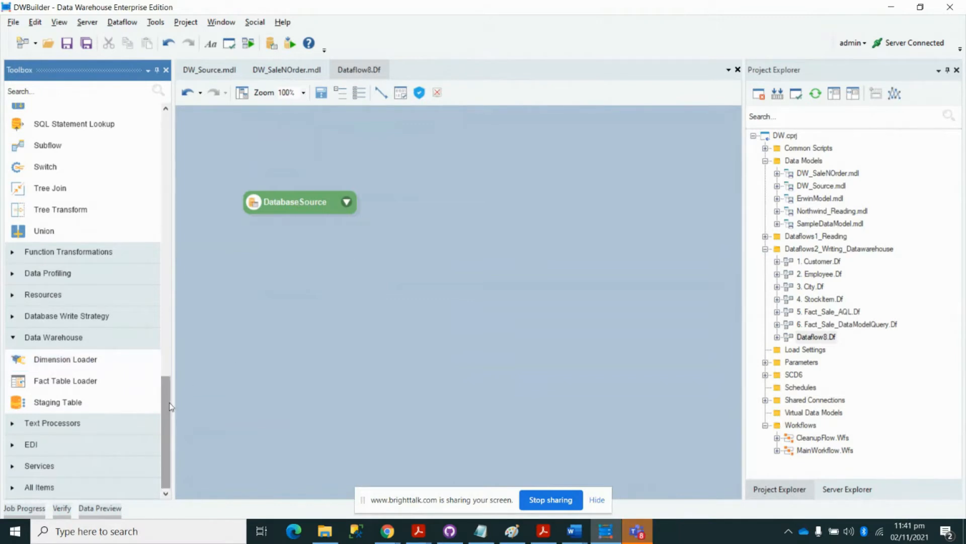
pyautogui.moveTo(168, 405); pyautogui.dragTo(169, 146)
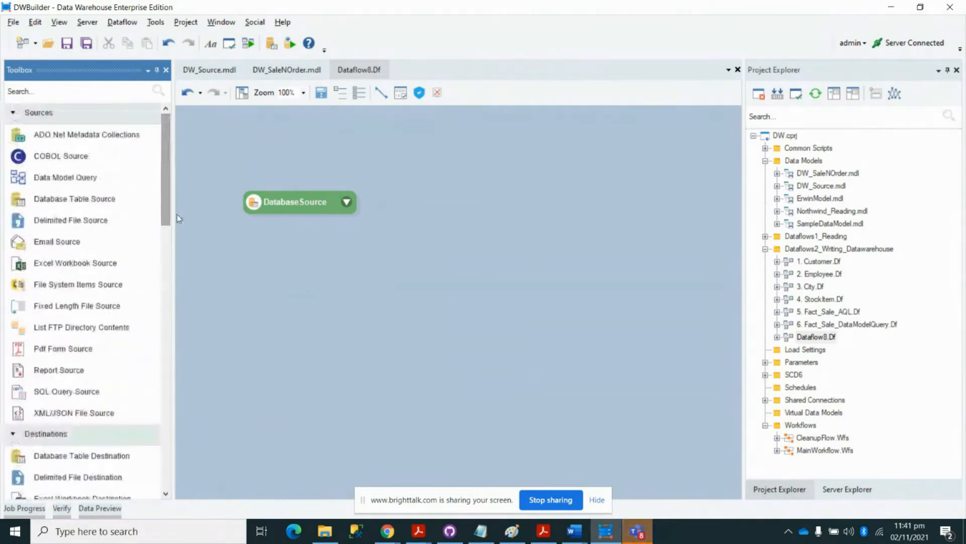
pyautogui.click(151, 220)
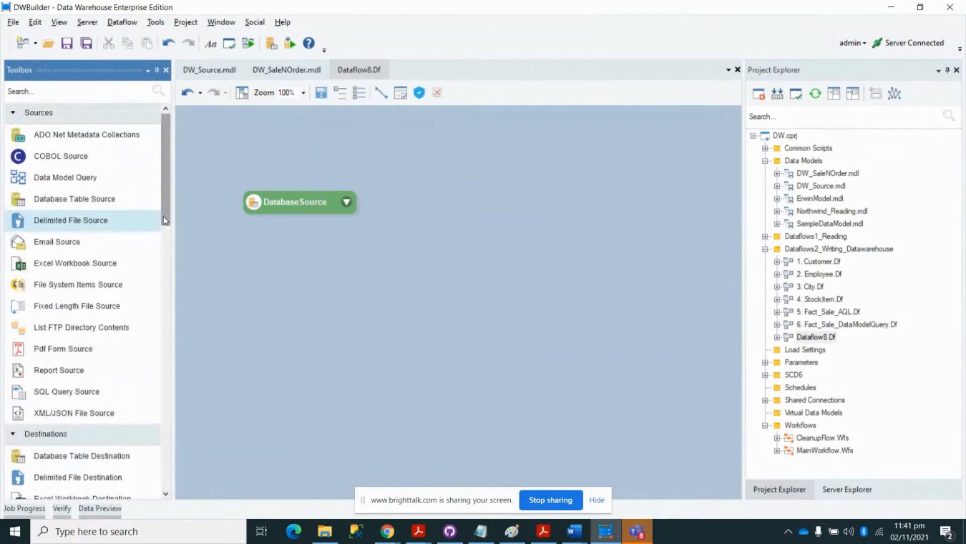
# - Set the DatabaseSource provider to Astera Data Model with user admin and its password
pyautogui.rightClick(276, 204)
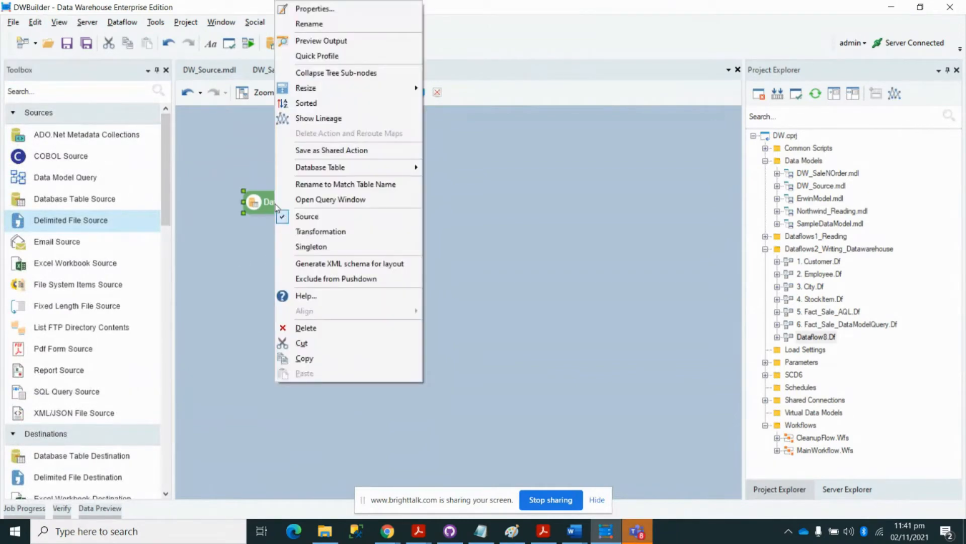
pyautogui.click(326, 10)
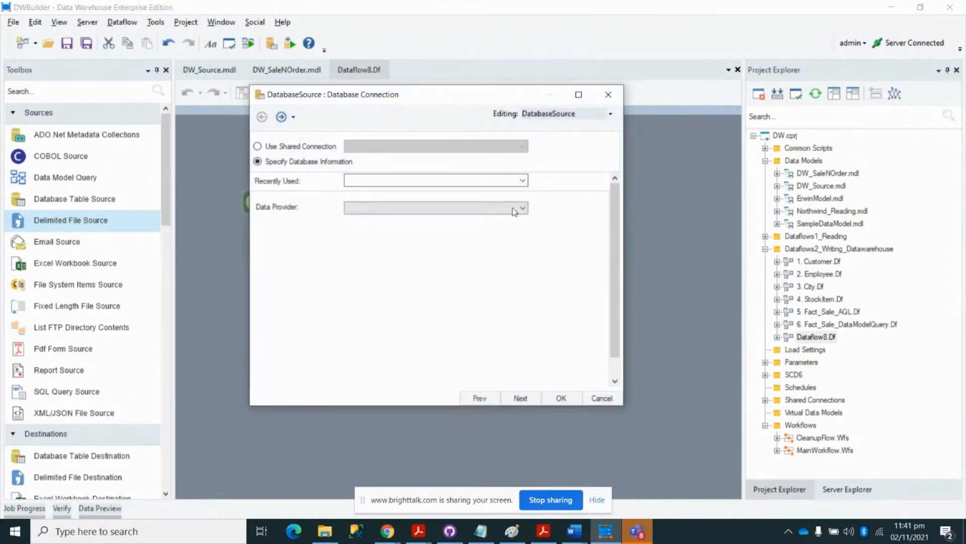
pyautogui.click(515, 209)
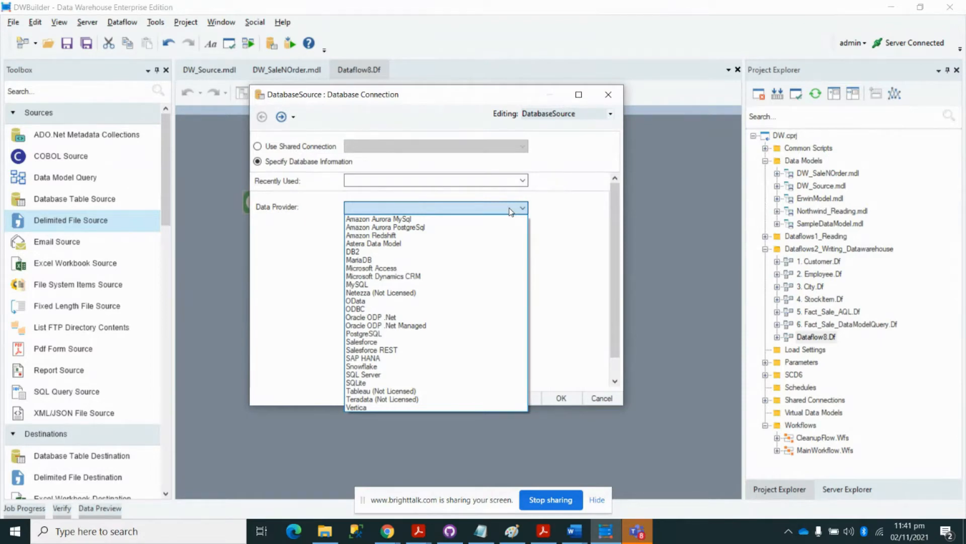
pyautogui.click(489, 245)
pyautogui.click(460, 211)
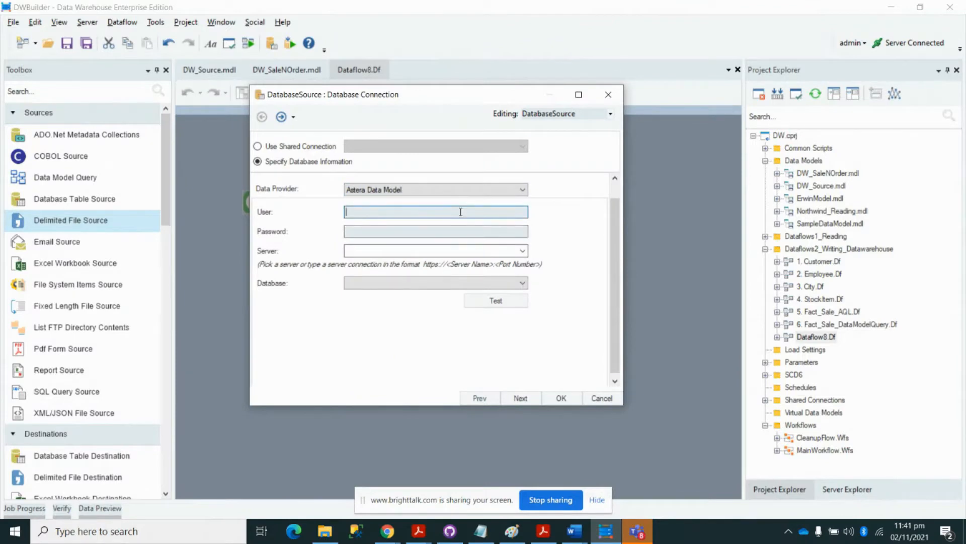
pyautogui.write('admin')
pyautogui.press('Tab')
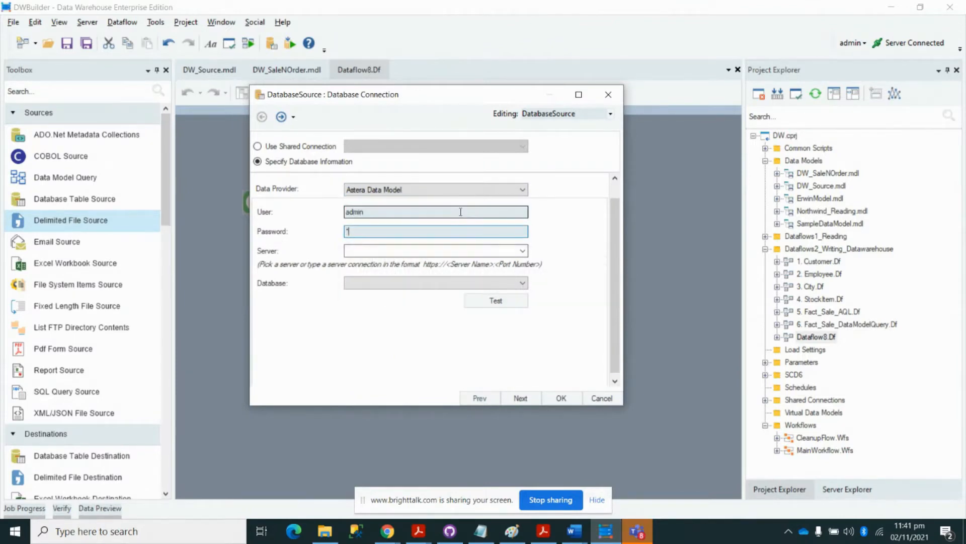
pyautogui.write('********')
pyautogui.click(520, 251)
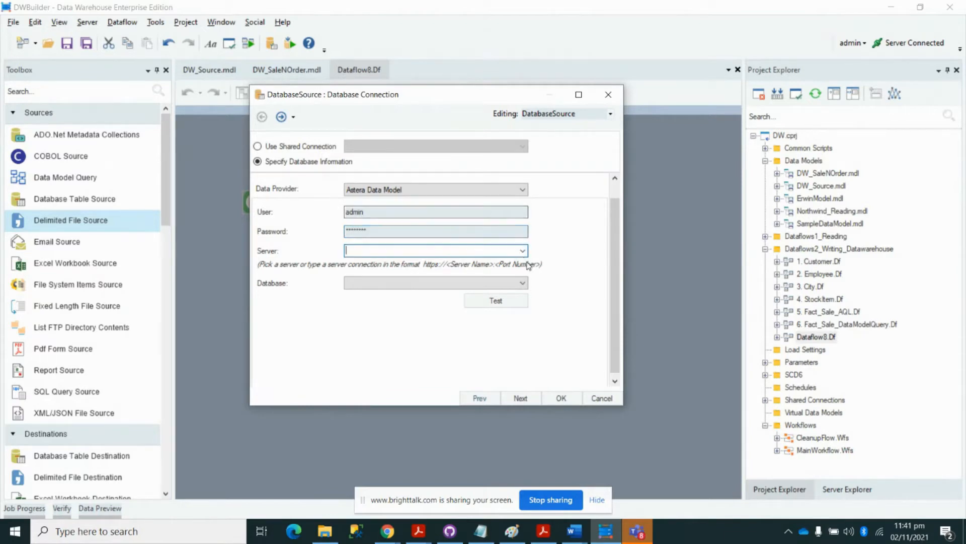
pyautogui.click(523, 250)
pyautogui.click(521, 260)
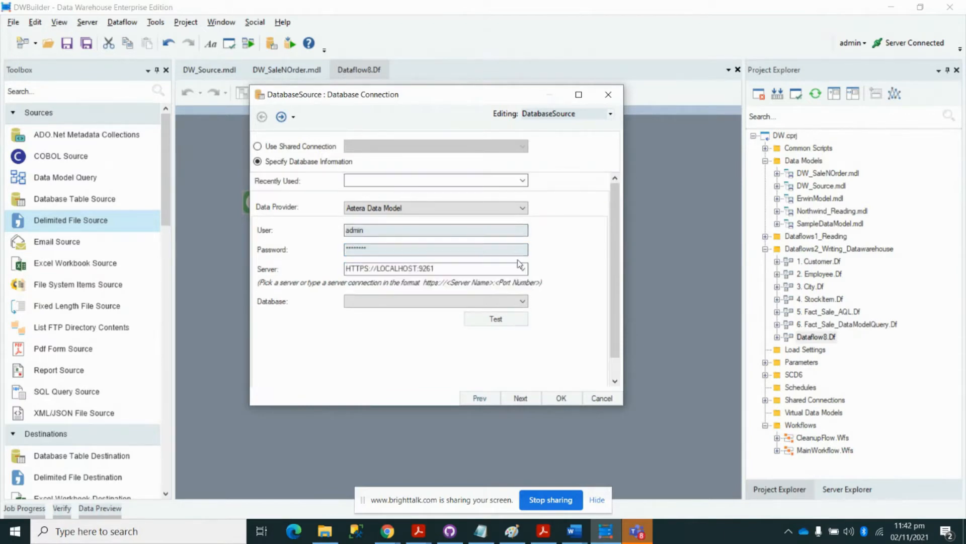
pyautogui.click(518, 304)
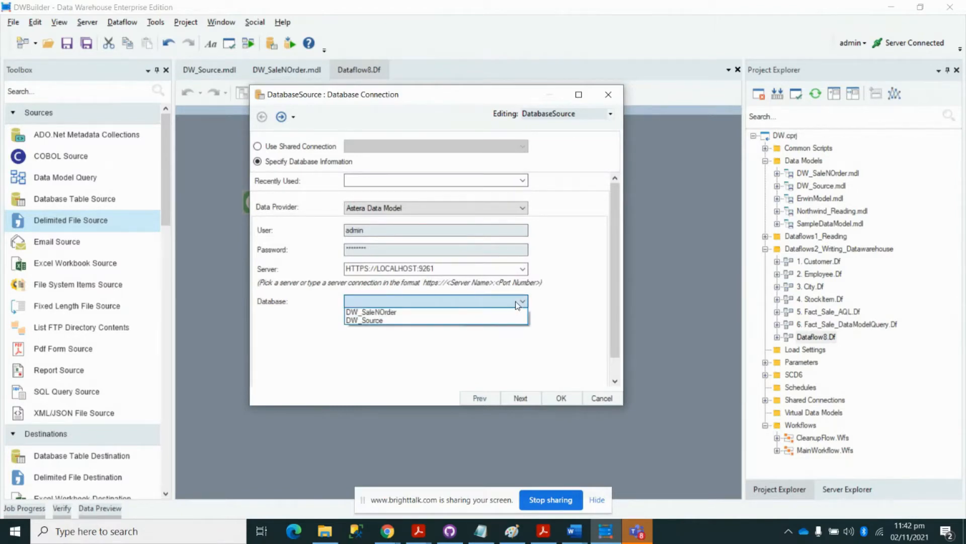
pyautogui.click(501, 322)
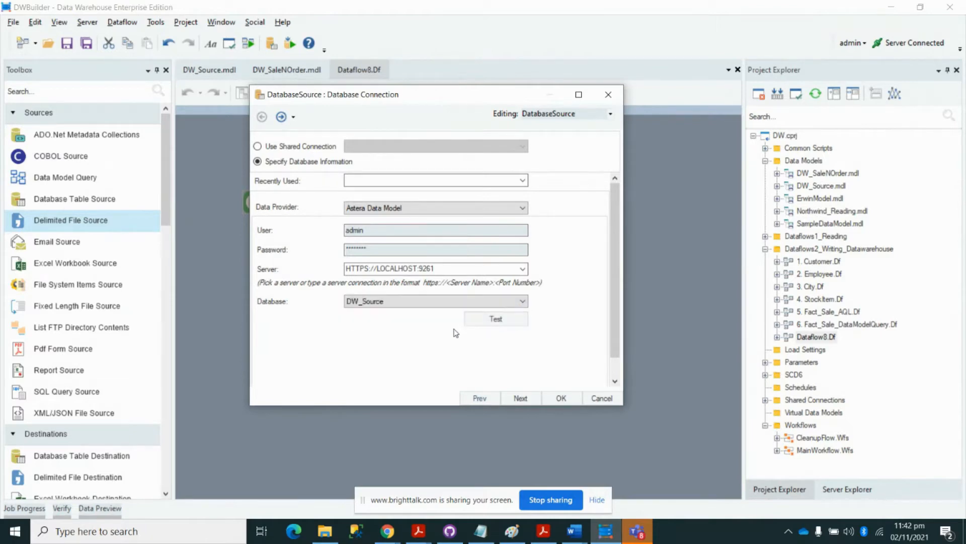
pyautogui.click(496, 322)
pyautogui.click(445, 371)
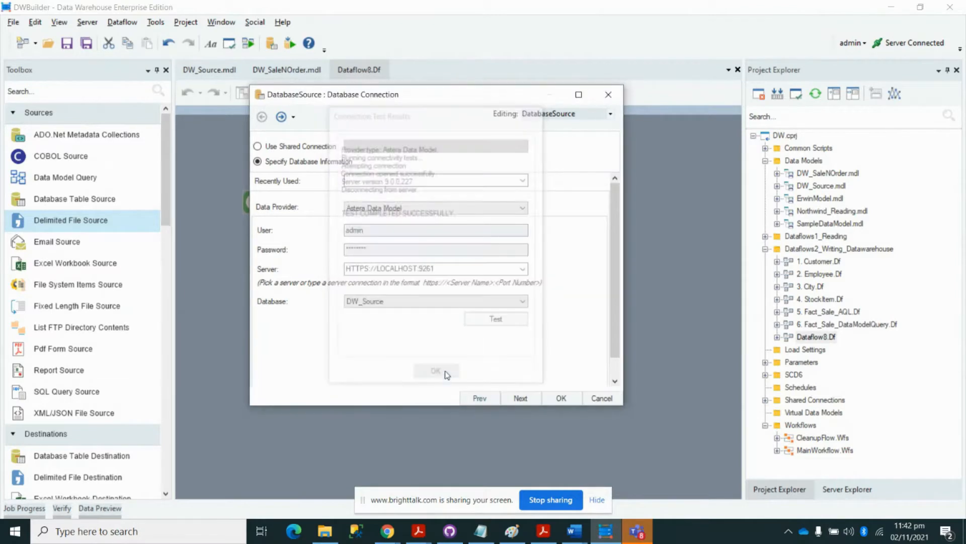
pyautogui.click(518, 398)
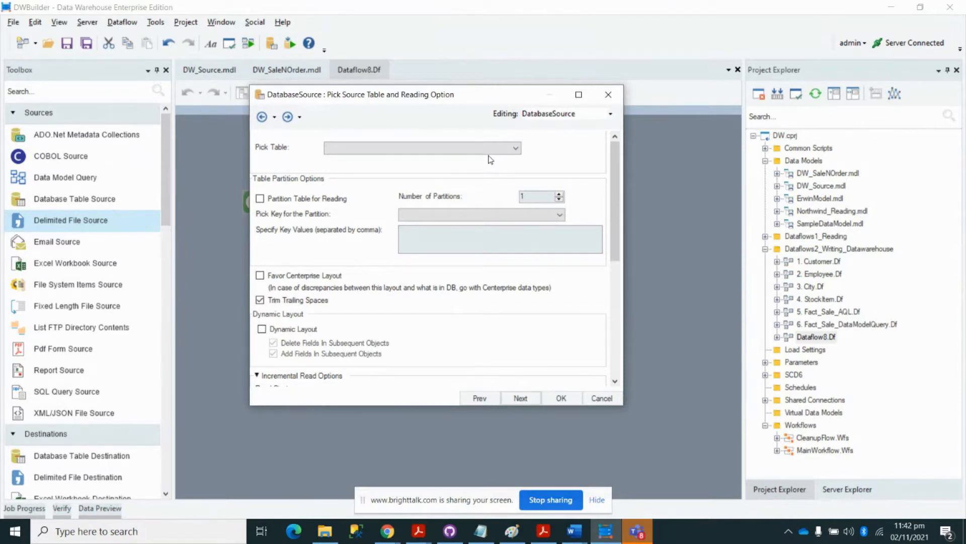
# - Choose Customers as the source table and confirm
pyautogui.click(515, 148)
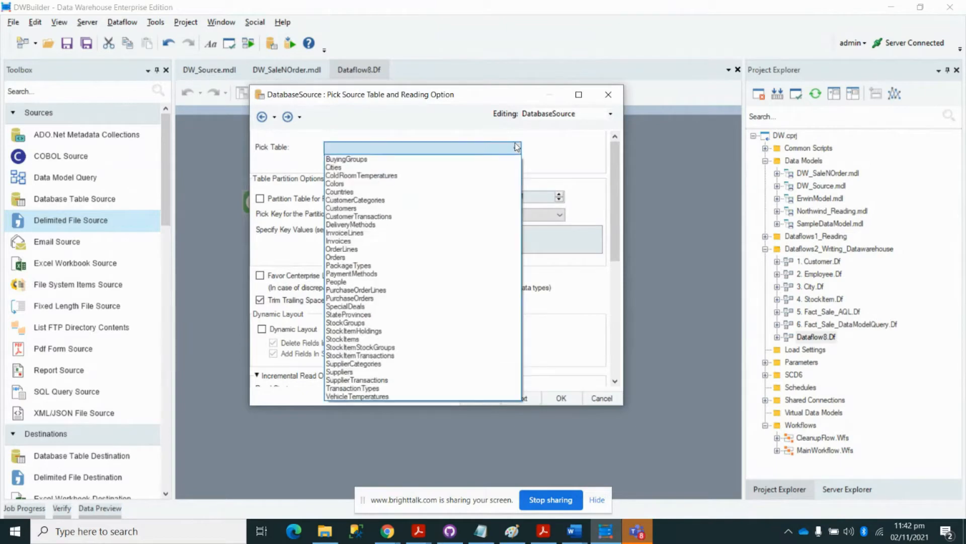
pyautogui.click(415, 208)
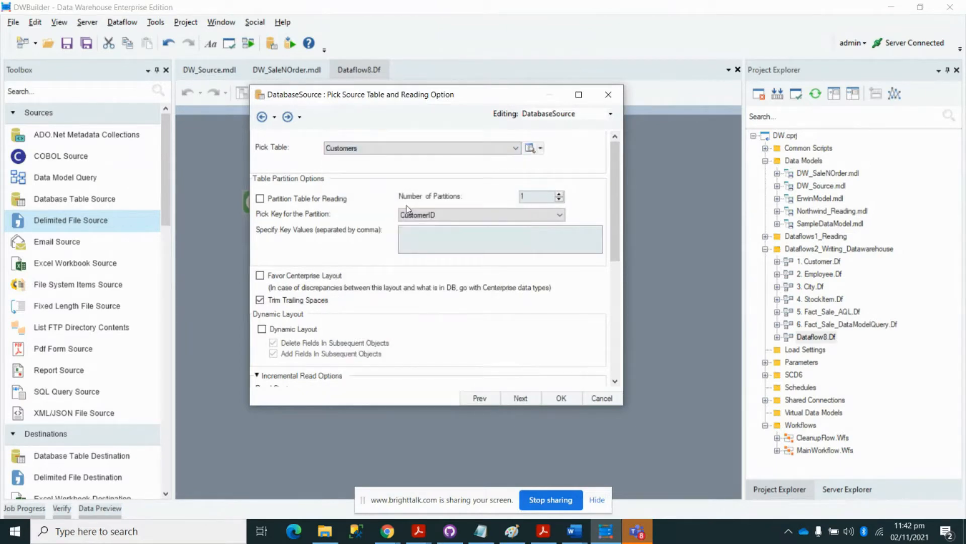
pyautogui.click(560, 395)
# - Expand the DatabaseSource node, move it up, and lengthen it to show all fields
pyautogui.click(347, 202)
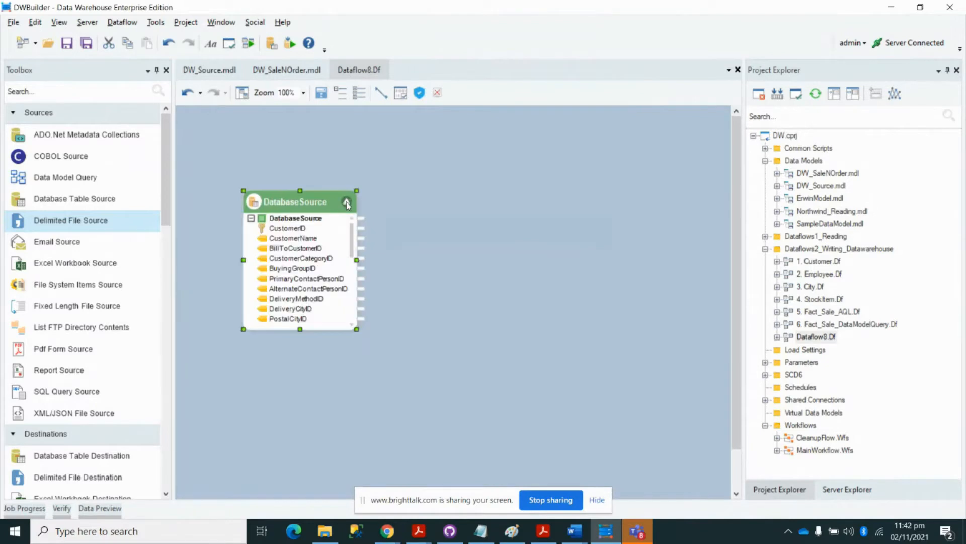
pyautogui.moveTo(320, 207); pyautogui.dragTo(319, 172)
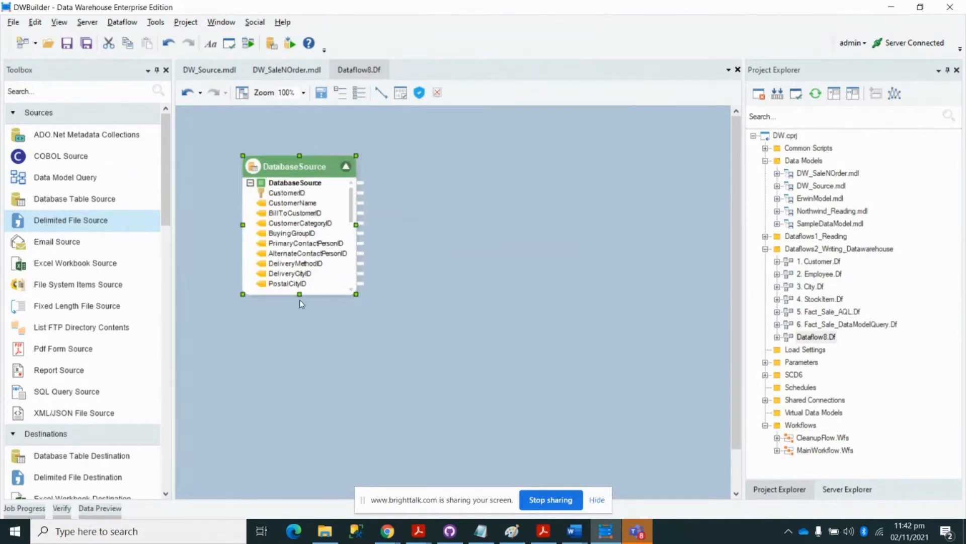
pyautogui.moveTo(300, 301); pyautogui.dragTo(301, 386)
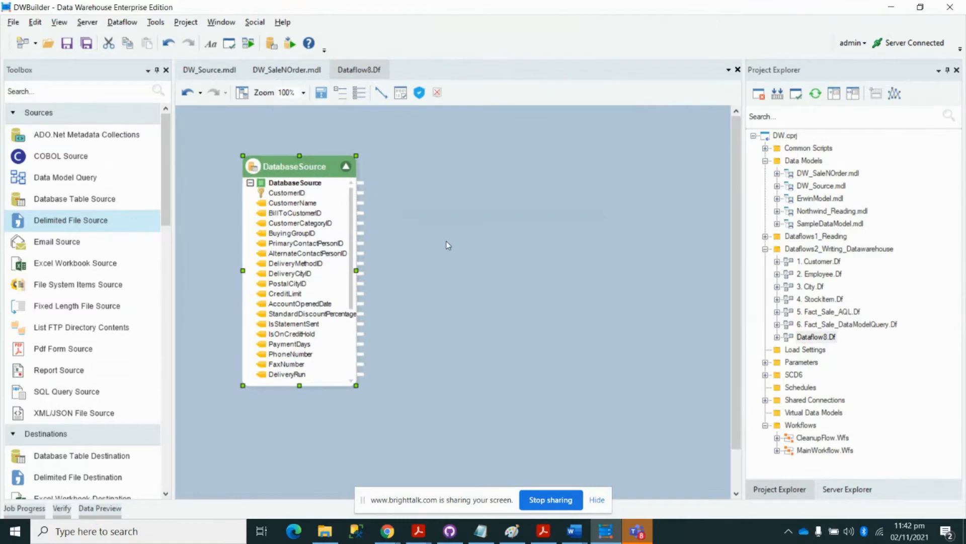
pyautogui.moveTo(164, 214); pyautogui.dragTo(168, 481)
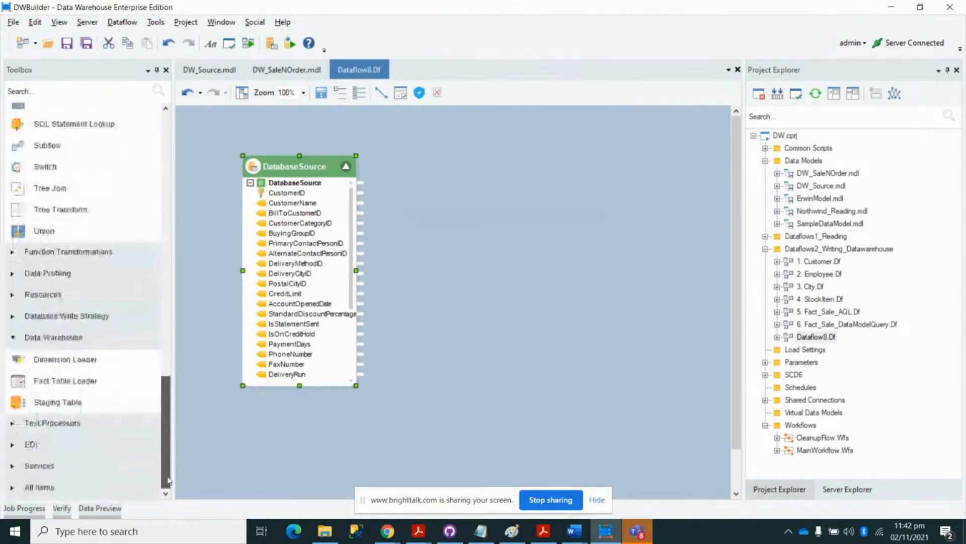
# - Place a Dimension Loader beside DatabaseSource, glance at DW_SaleNOrder, then return to Dataflow8
pyautogui.click(116, 365)
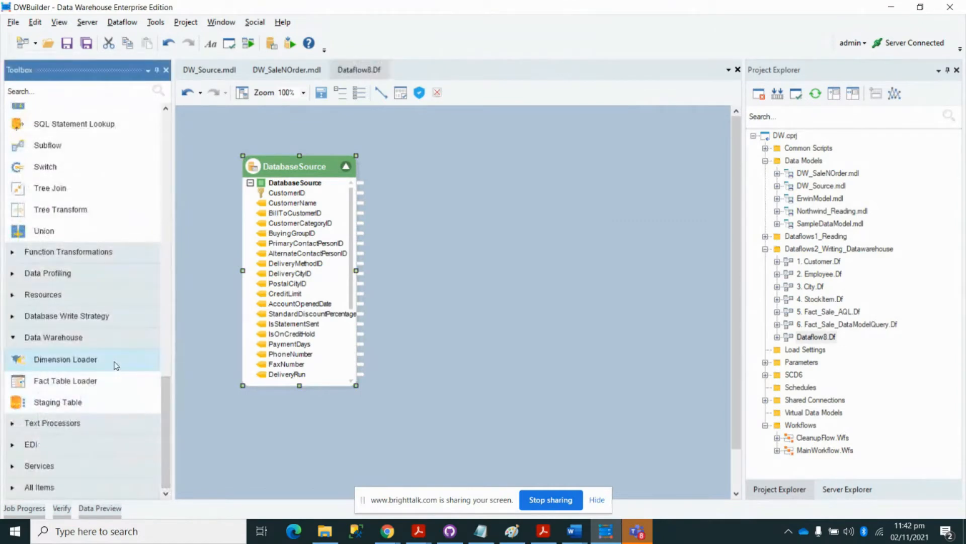
pyautogui.moveTo(116, 365); pyautogui.dragTo(533, 177)
pyautogui.click(393, 143)
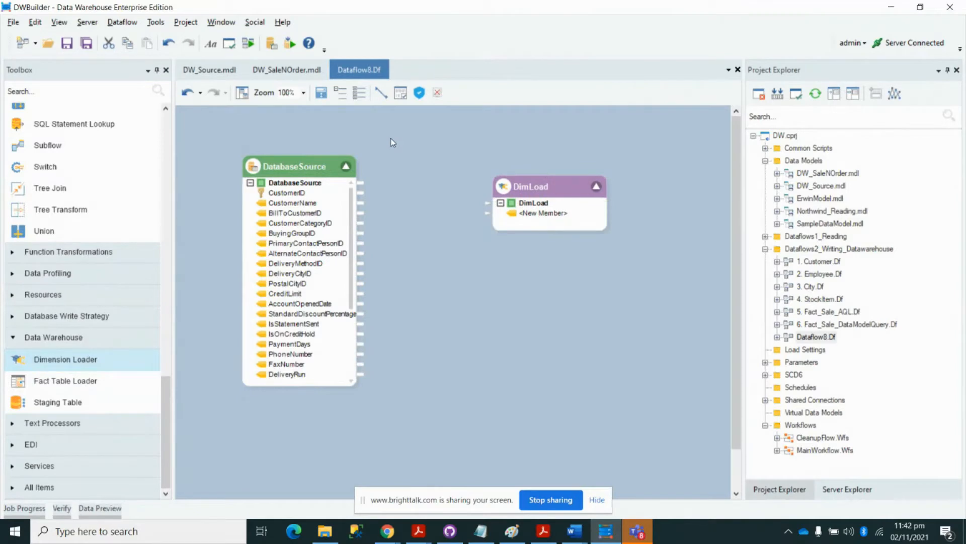
pyautogui.click(297, 72)
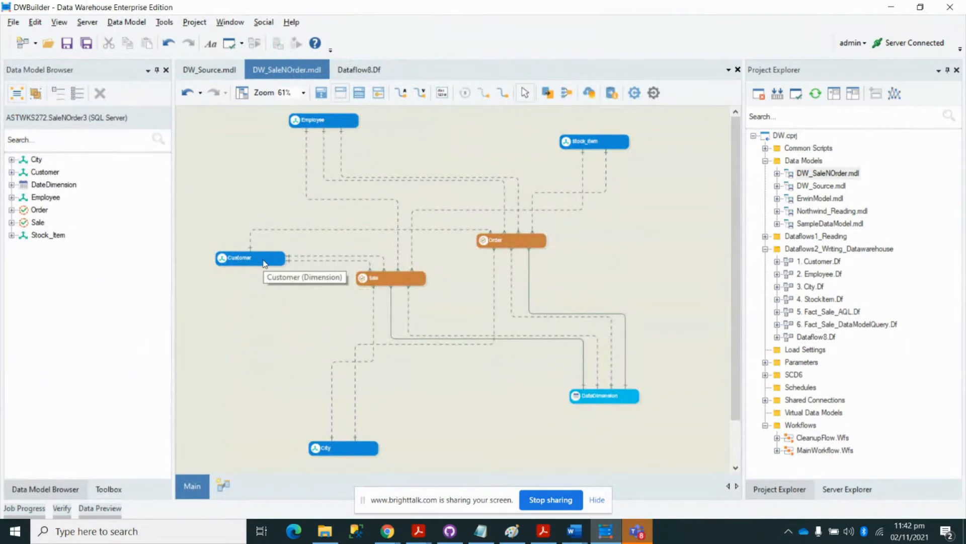
pyautogui.click(365, 70)
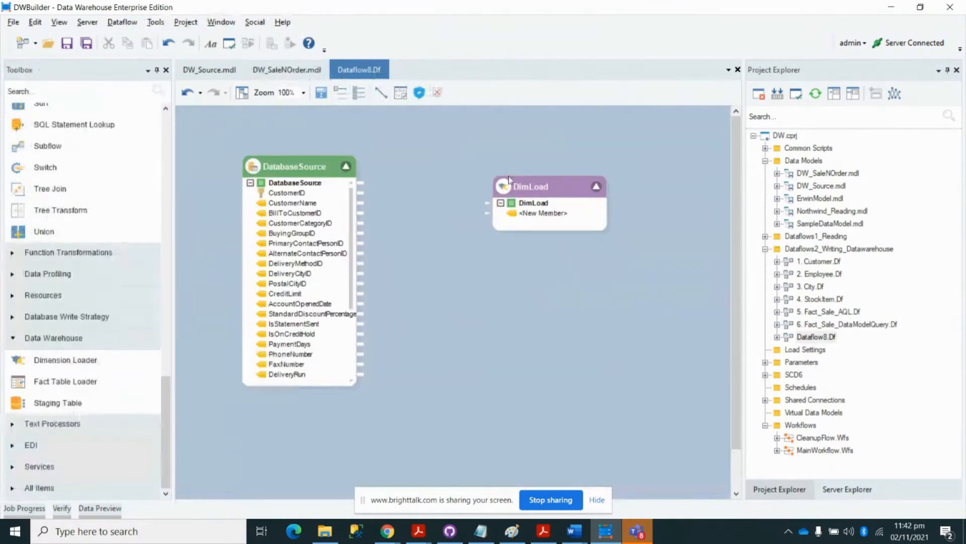
# - Connect DimLoad to the DW_SaleNOrder database on the local server, test it, and continue
pyautogui.doubleClick(510, 182)
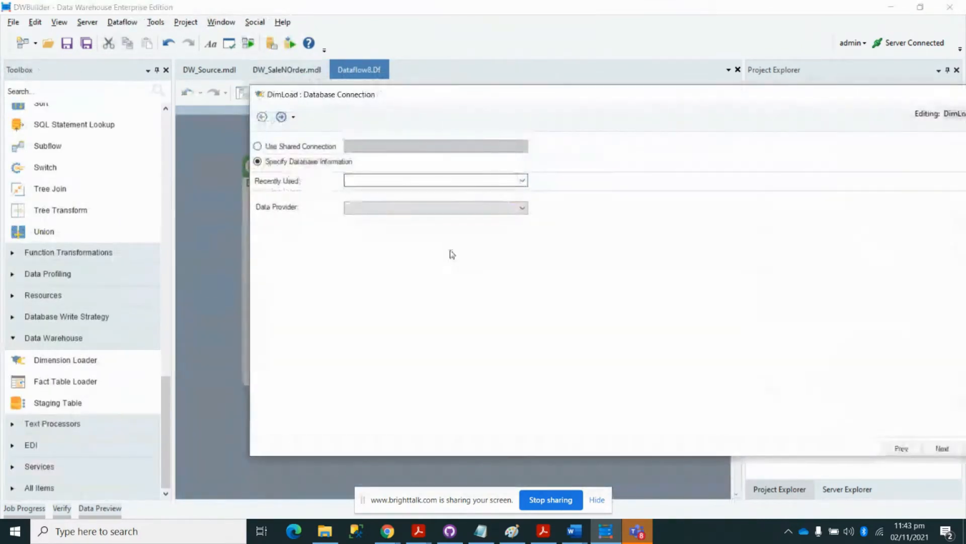
pyautogui.moveTo(565, 97); pyautogui.dragTo(370, 88)
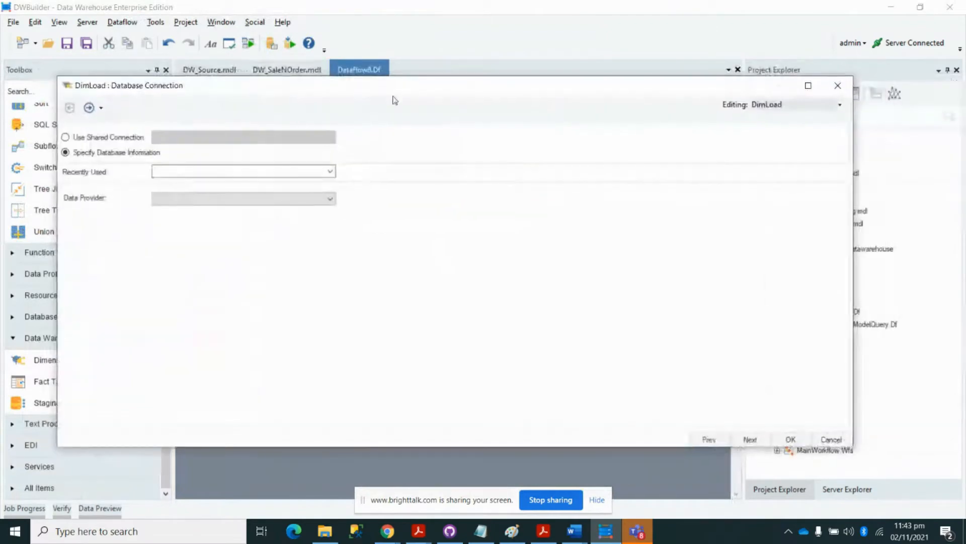
pyautogui.click(331, 171)
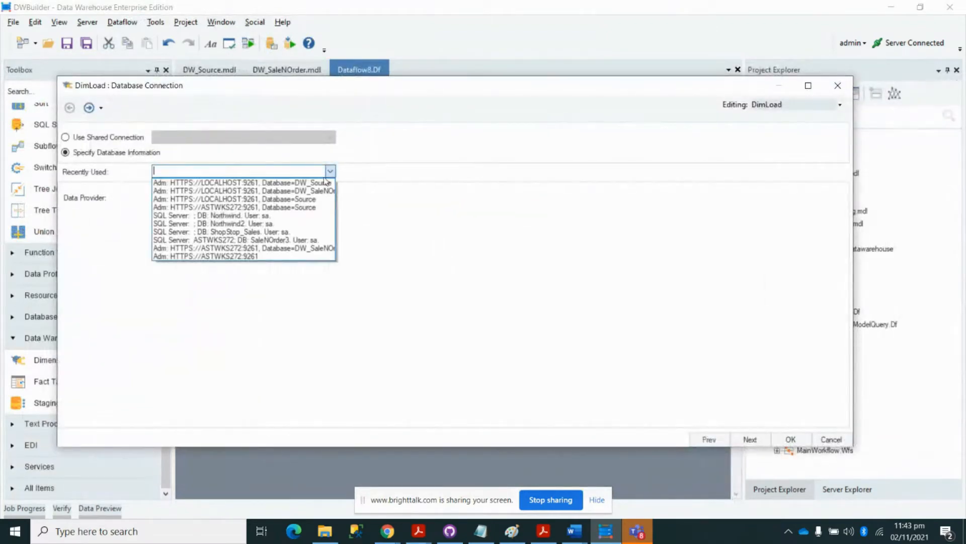
pyautogui.click(325, 183)
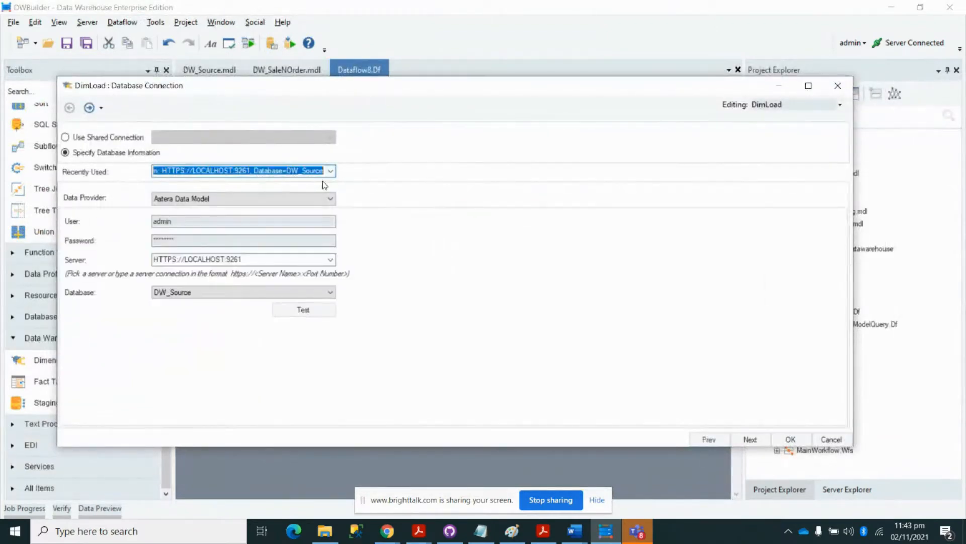
pyautogui.click(331, 293)
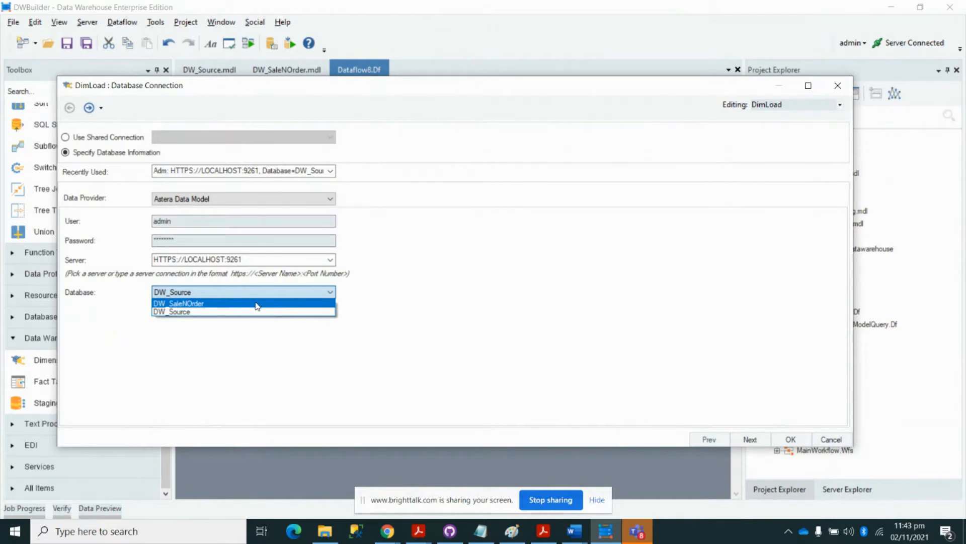
pyautogui.click(257, 304)
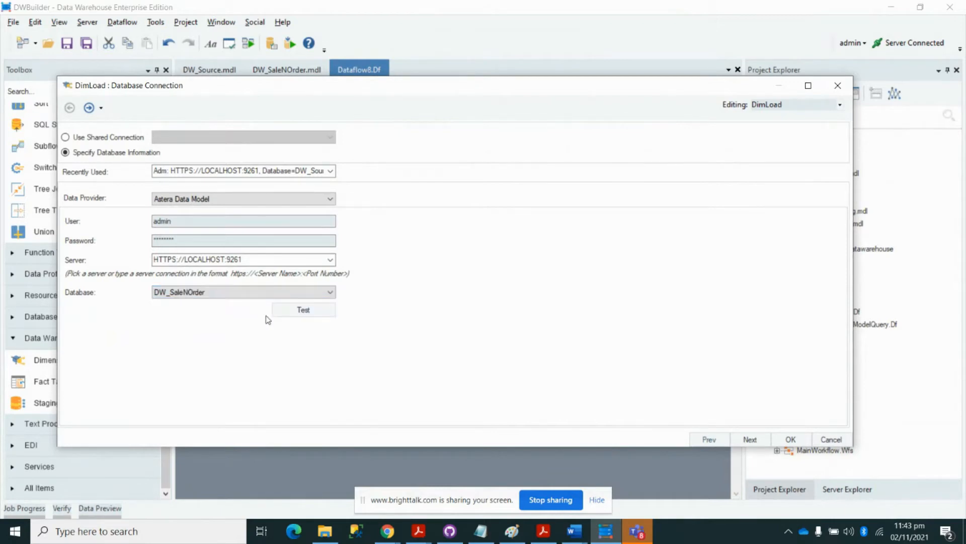
pyautogui.click(304, 311)
pyautogui.click(455, 391)
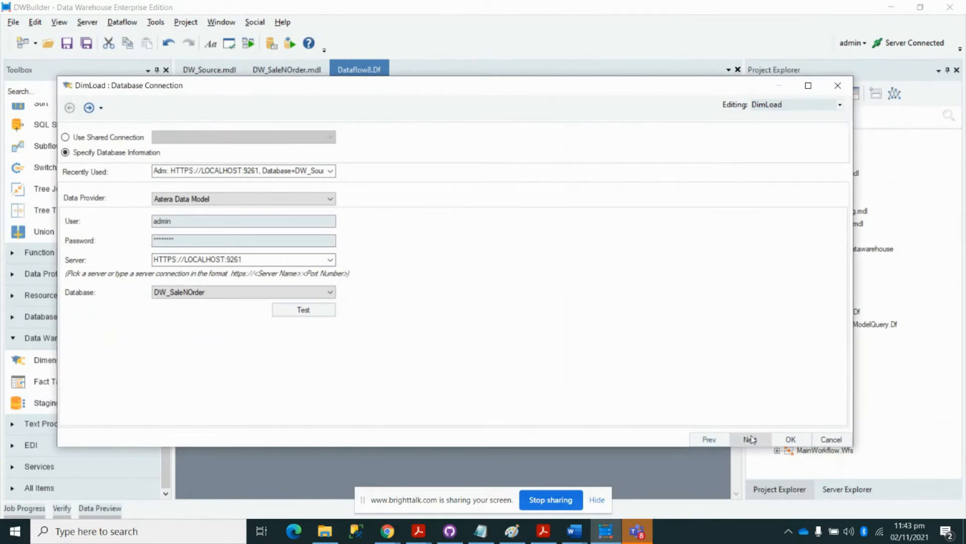
pyautogui.click(749, 439)
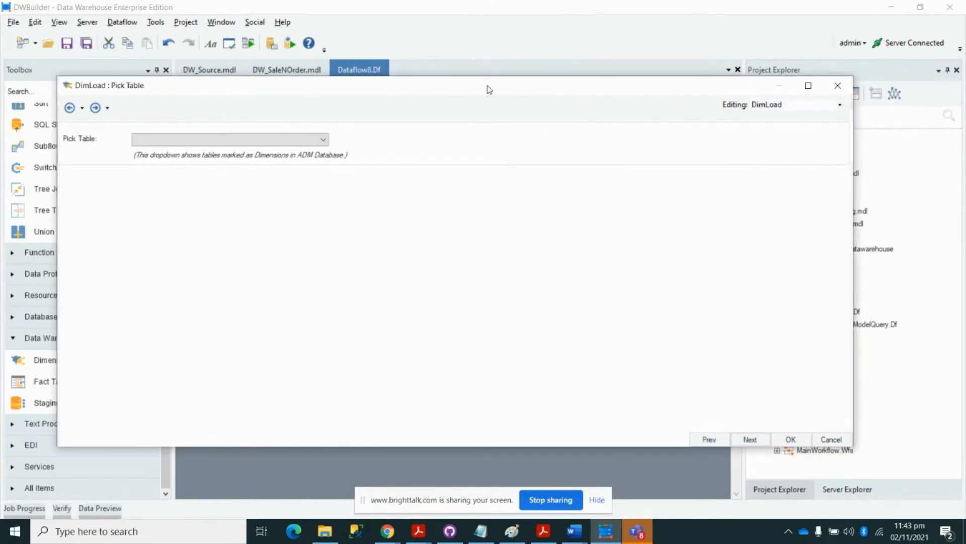
# - Select Customer as DimLoad's dimension table and confirm
pyautogui.moveTo(489, 89); pyautogui.dragTo(521, 80)
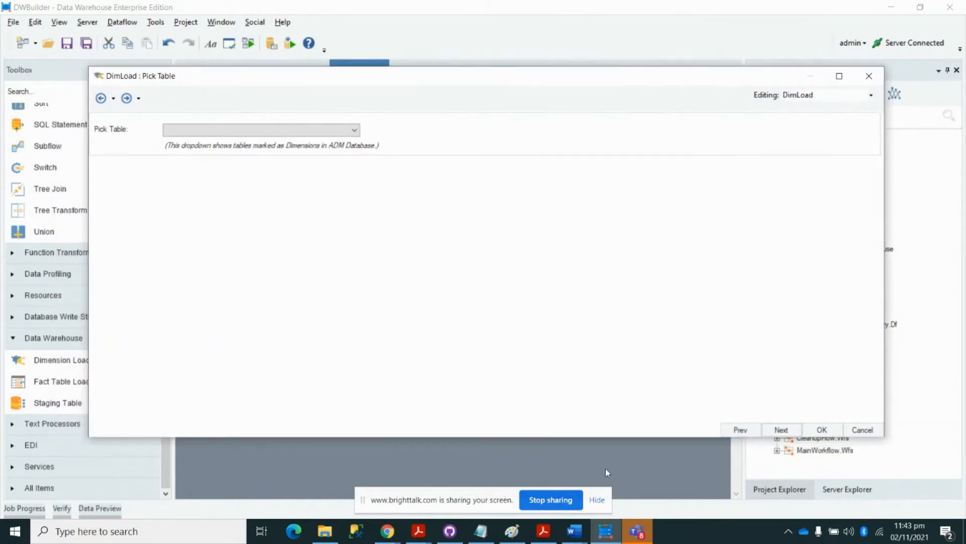
pyautogui.click(598, 500)
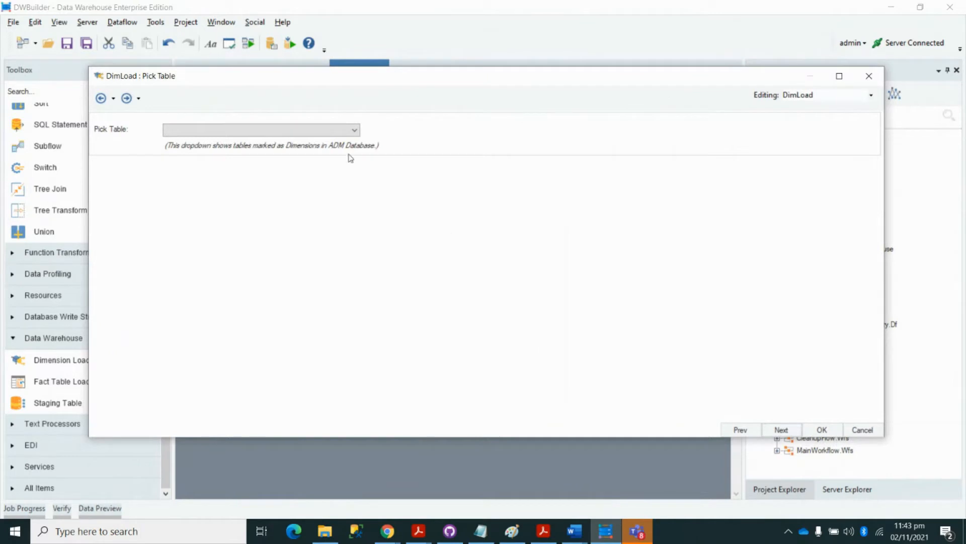
pyautogui.click(354, 130)
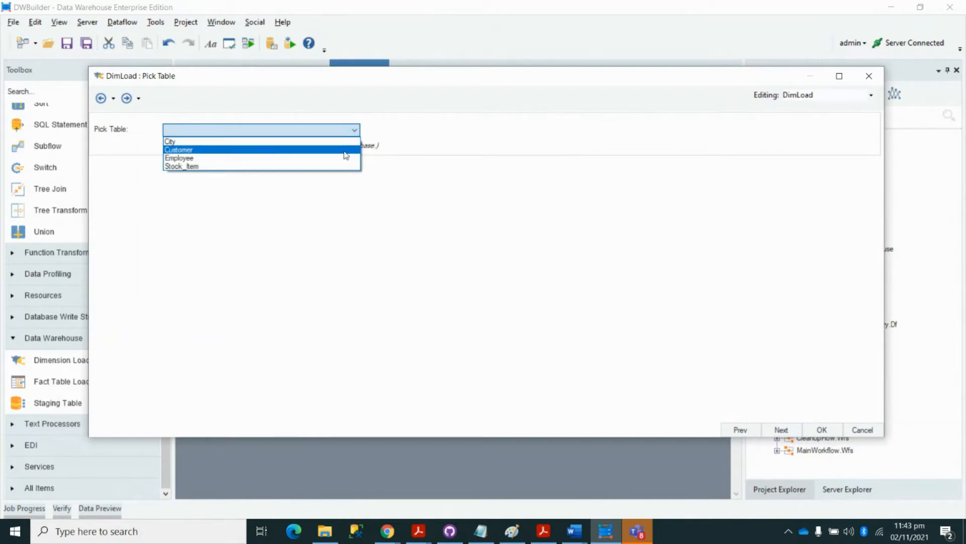
pyautogui.click(346, 150)
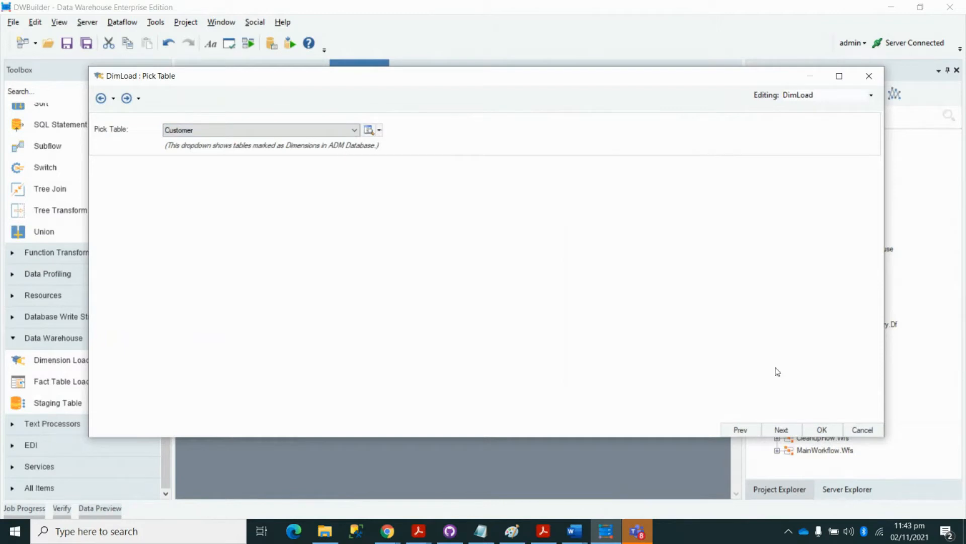
pyautogui.click(822, 431)
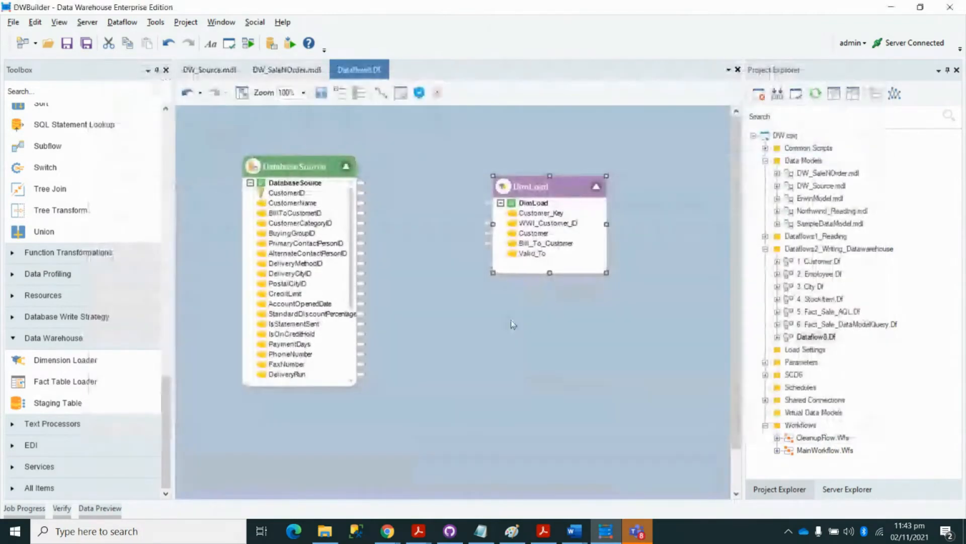
# - Link CustomerID, CustomerName and BillToCustomerID to WWI_Customer_ID, Customer and Bill_To_Customer
pyautogui.moveTo(549, 272); pyautogui.dragTo(549, 296)
pyautogui.click(665, 257)
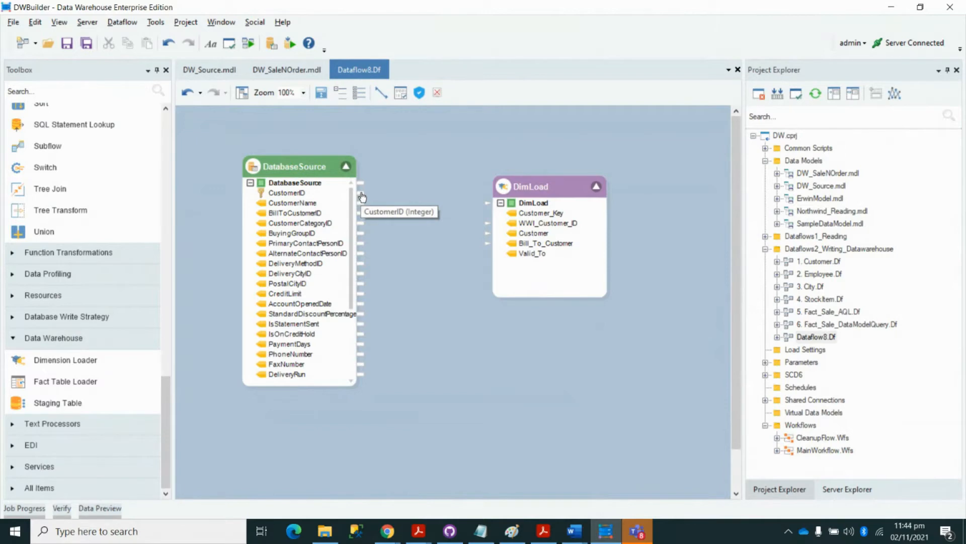
pyautogui.moveTo(362, 197); pyautogui.dragTo(486, 224)
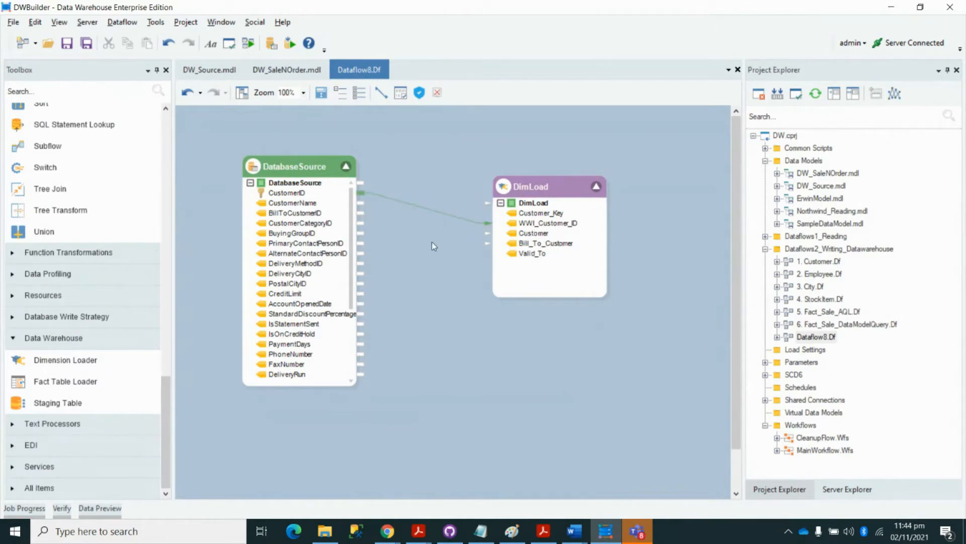
pyautogui.moveTo(361, 203); pyautogui.dragTo(488, 233)
pyautogui.moveTo(361, 213); pyautogui.dragTo(487, 243)
pyautogui.moveTo(170, 401); pyautogui.dragTo(428, 111)
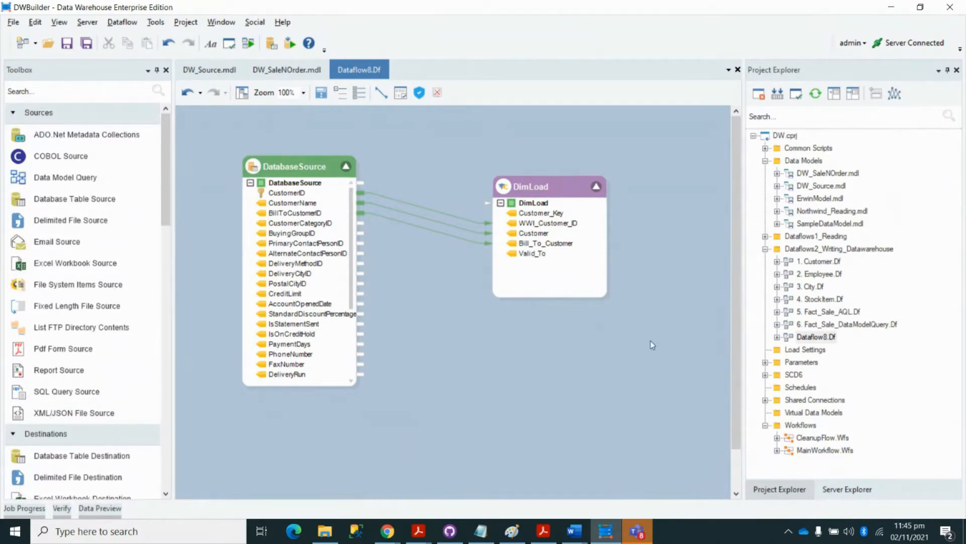
pyautogui.click(813, 327)
pyautogui.doubleClick(814, 327)
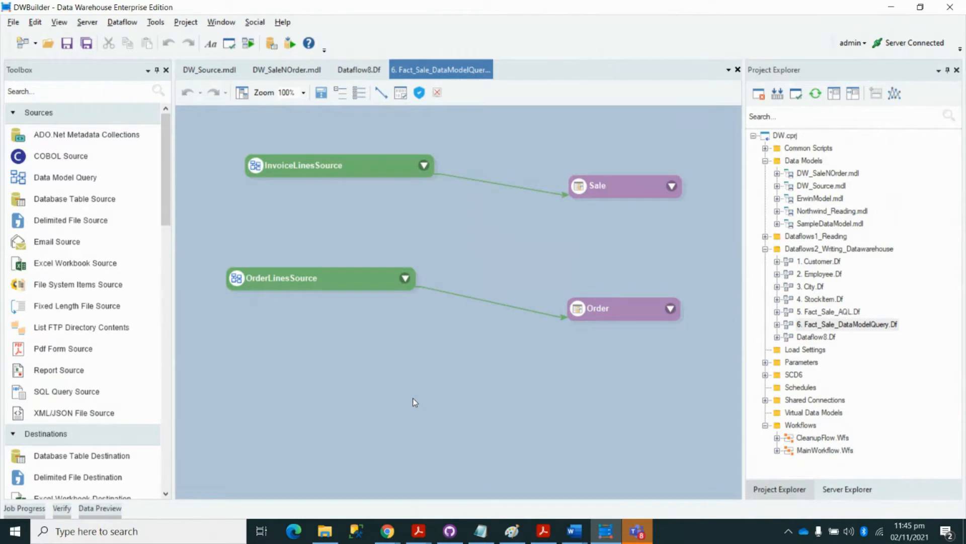
pyautogui.click(359, 69)
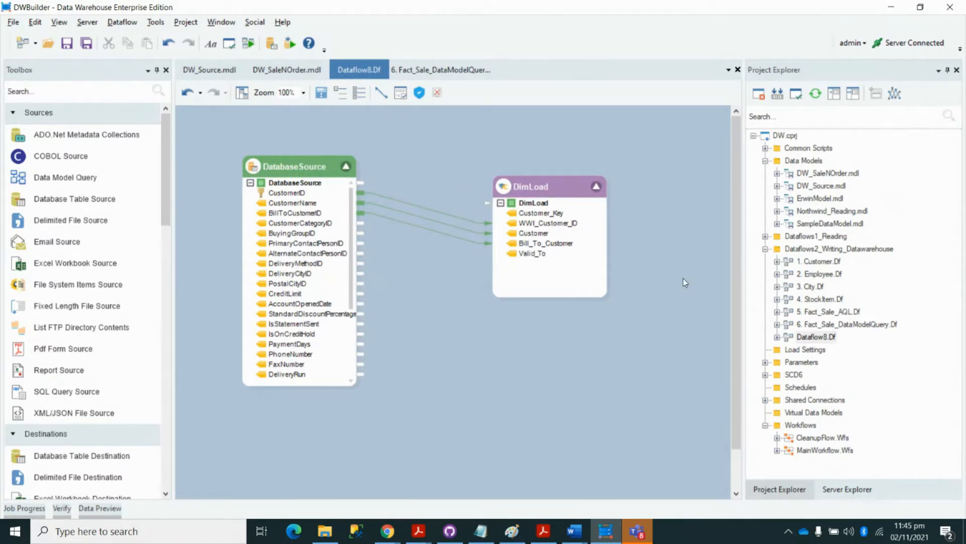
pyautogui.click(264, 70)
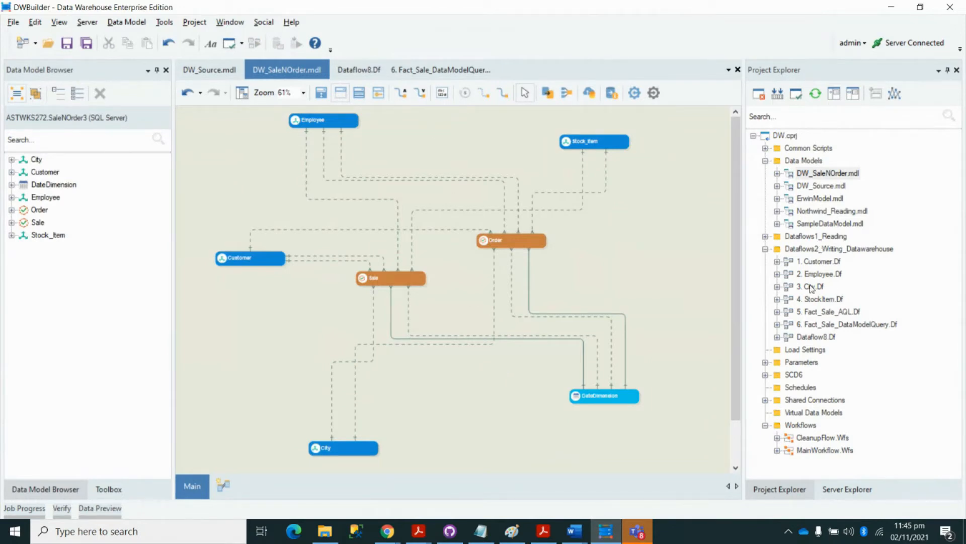
pyautogui.click(445, 70)
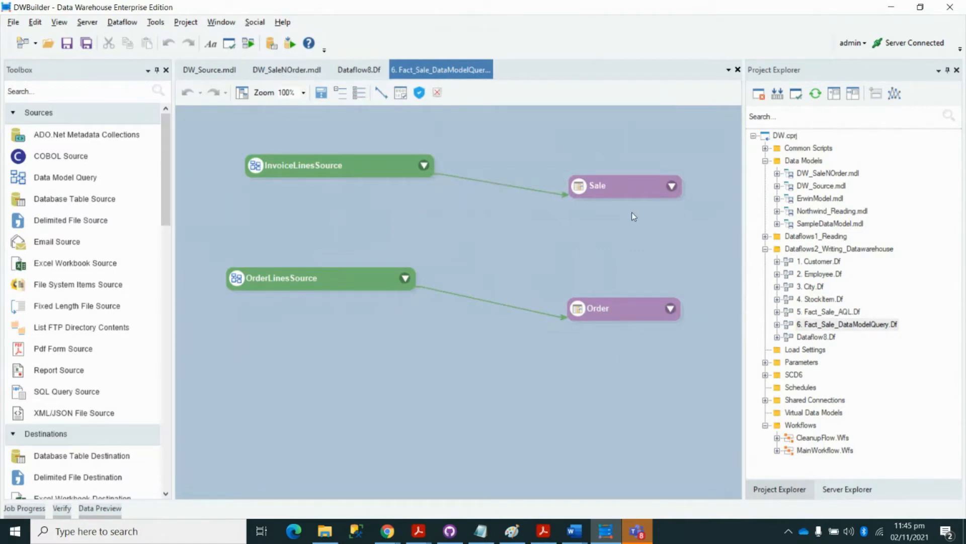
pyautogui.doubleClick(337, 168)
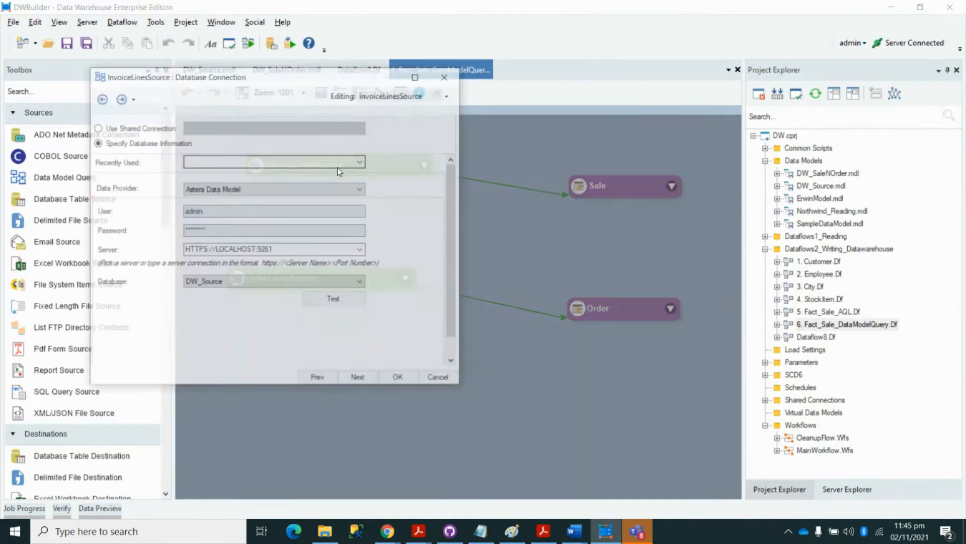
pyautogui.moveTo(314, 82); pyautogui.dragTo(472, 106)
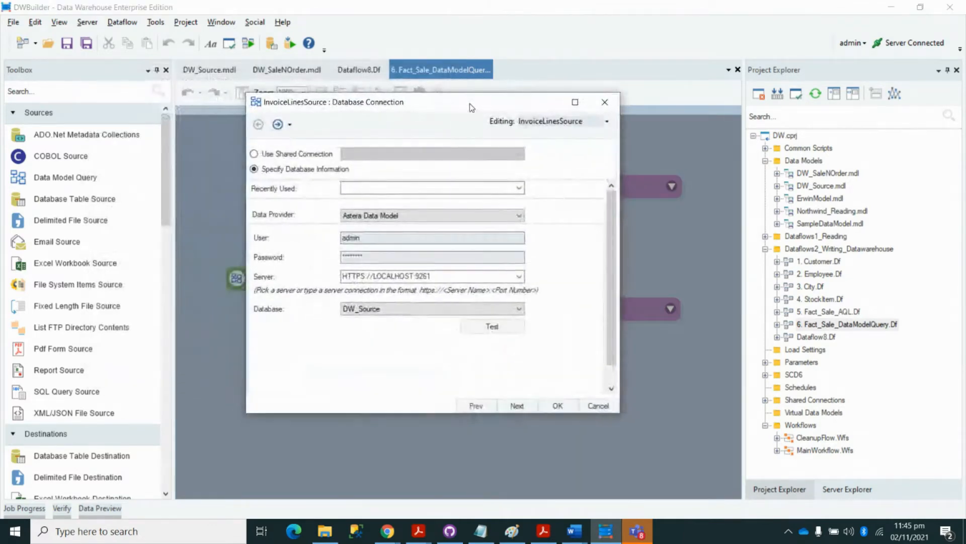
pyautogui.click(517, 406)
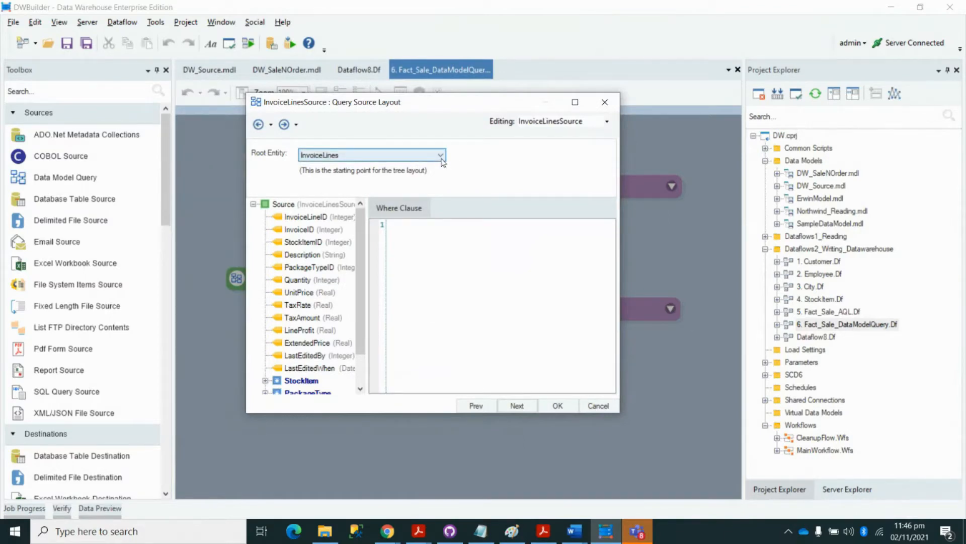
pyautogui.scroll(-1, 363, 252)
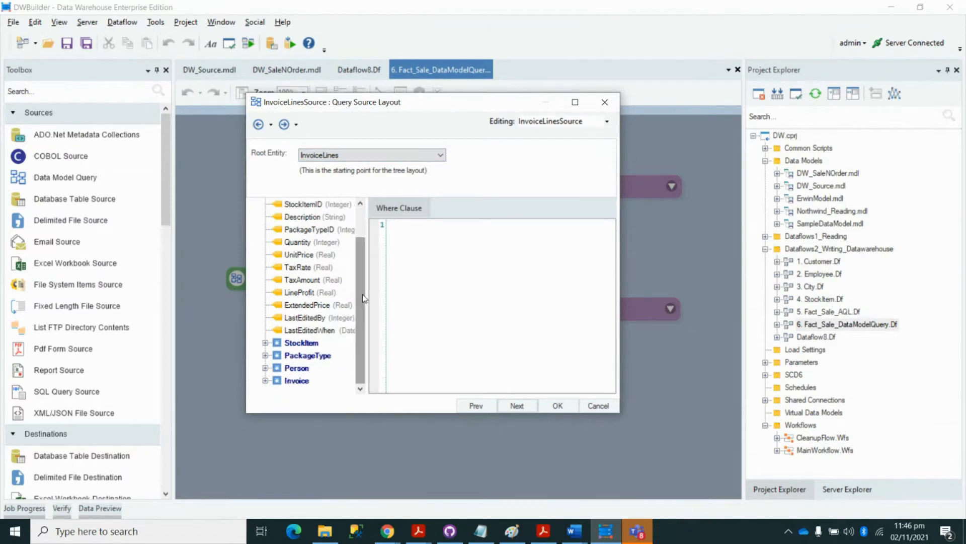
pyautogui.scroll(1, 362, 282)
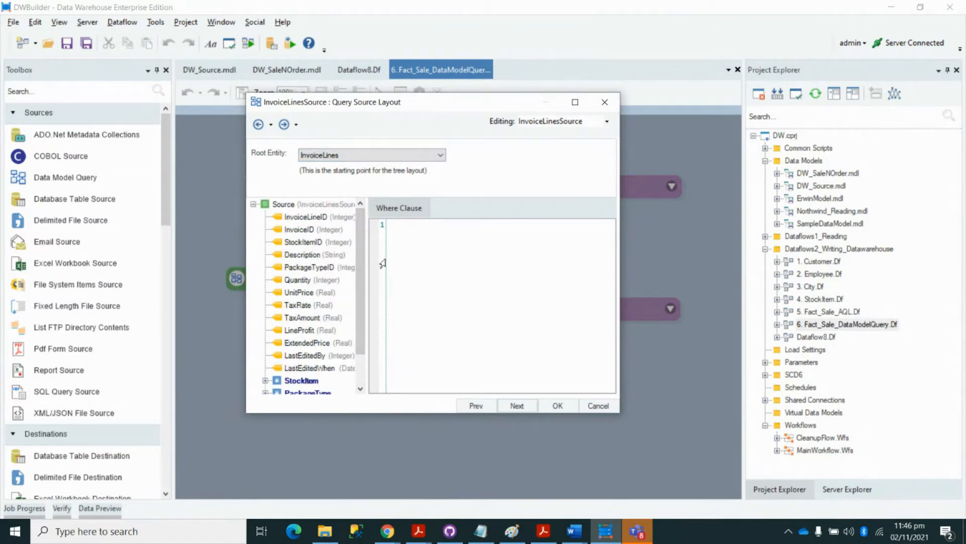
pyautogui.scroll(-1, 361, 252)
pyautogui.click(556, 405)
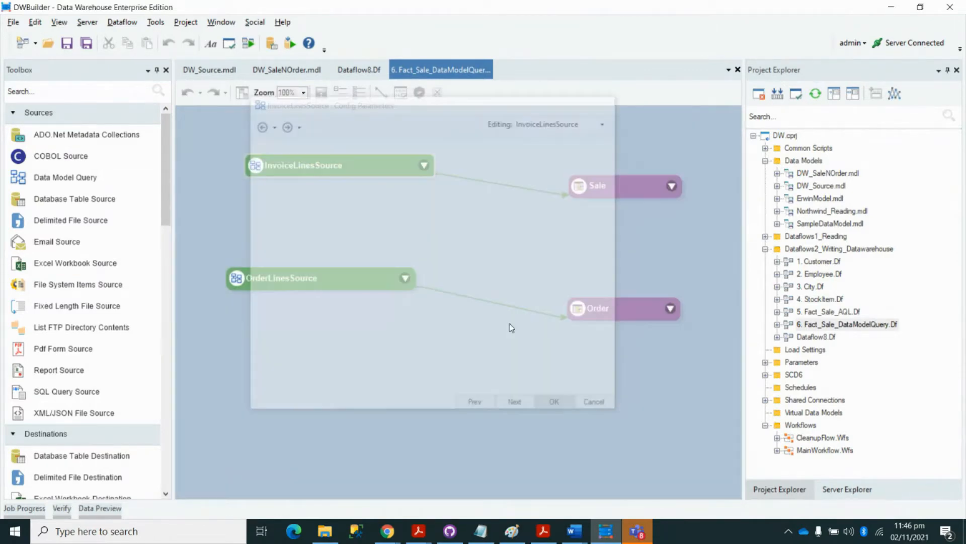
# - Check the InvoiceLinesSource and Sale fields, then run Fact_Sale_DataModelQuery as a job
pyautogui.click(423, 166)
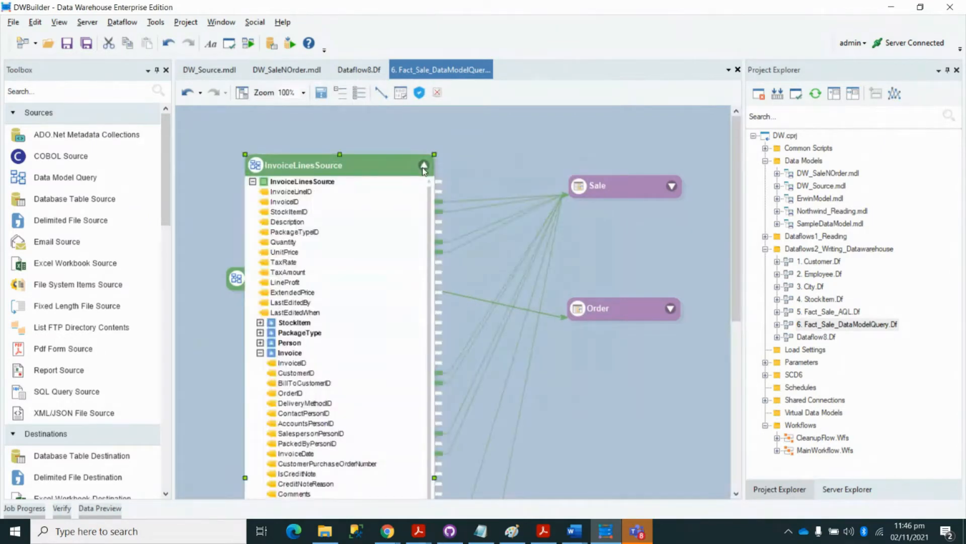
pyautogui.click(424, 166)
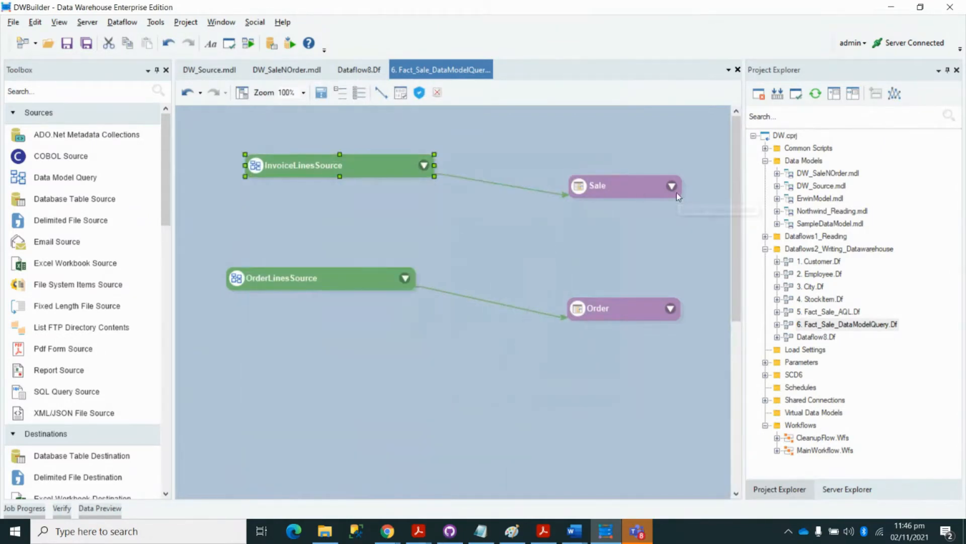
pyautogui.click(425, 166)
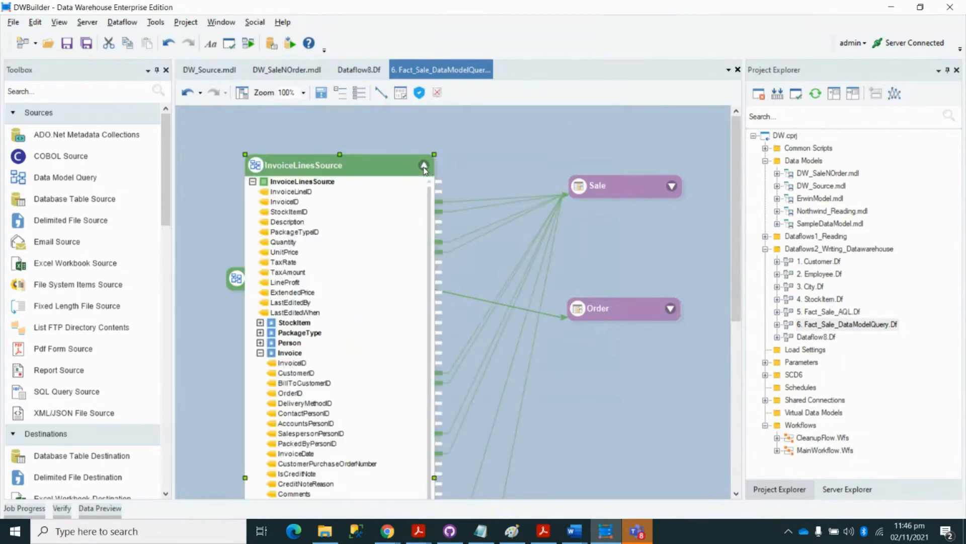
pyautogui.click(424, 166)
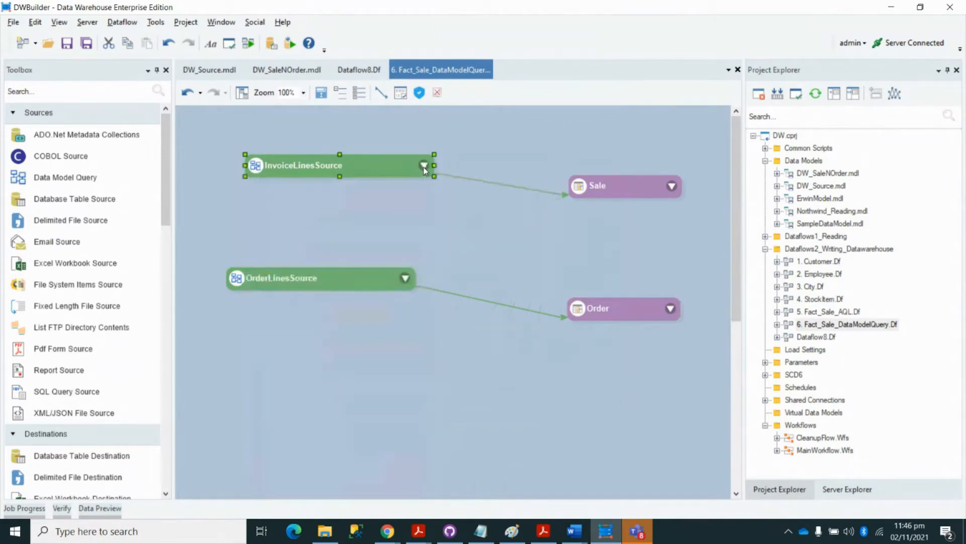
pyautogui.click(671, 187)
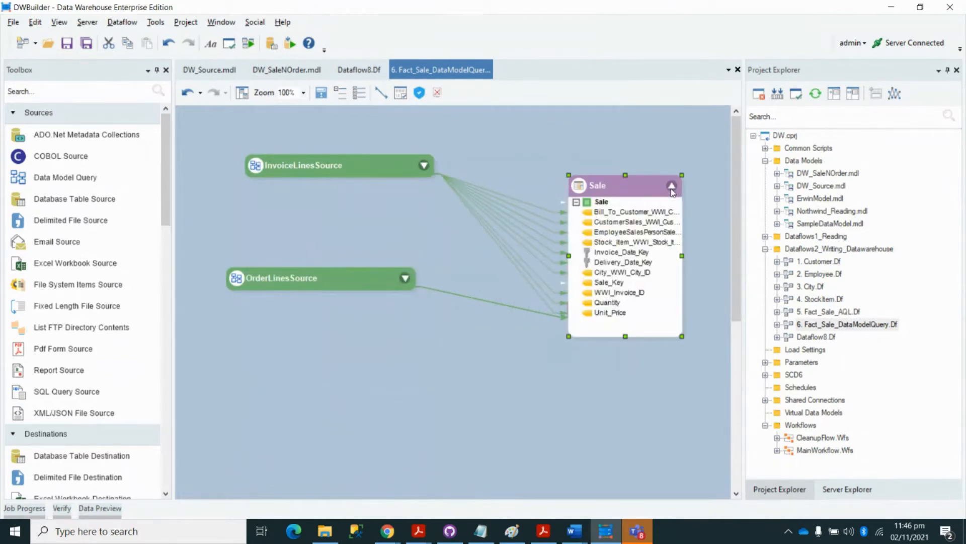
pyautogui.click(672, 187)
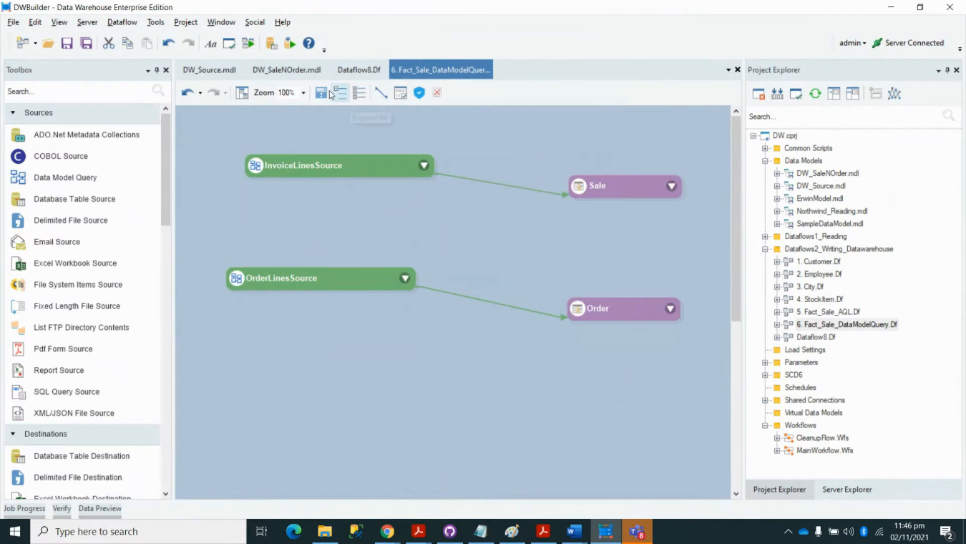
pyautogui.click(248, 46)
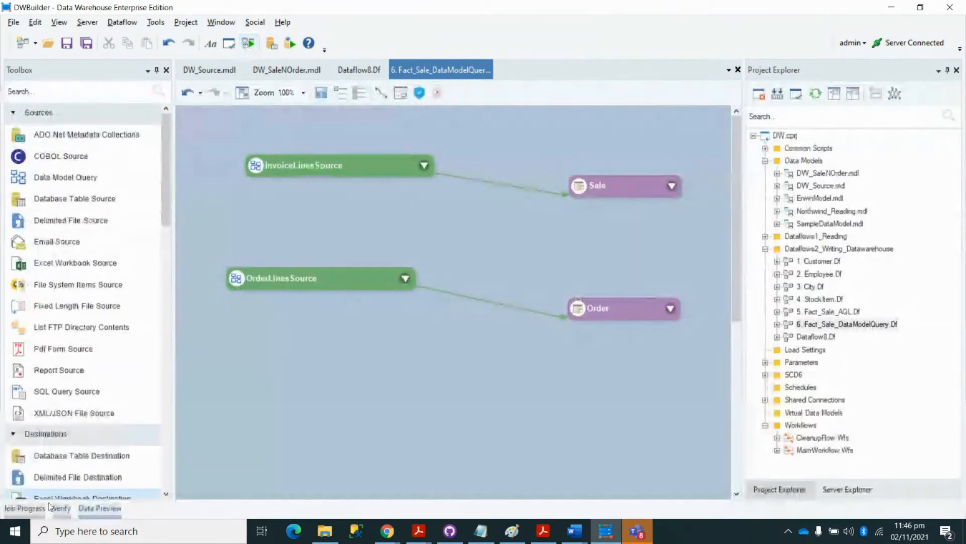
# - Open job 30's pushdown SQL script for Stg_Sale_15700_ASTWK_16 from the Job Progress log, enlarged in its own tab
pyautogui.click(33, 509)
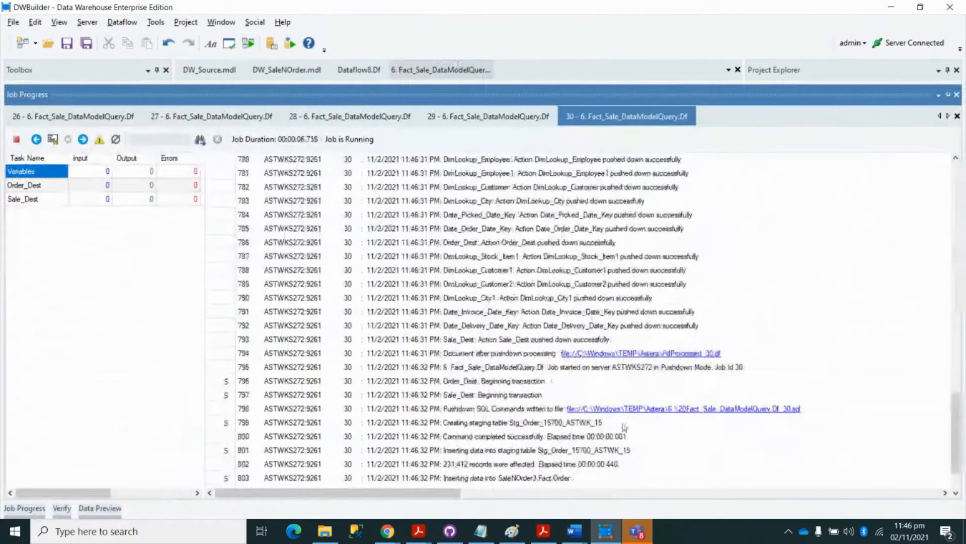
pyautogui.click(727, 409)
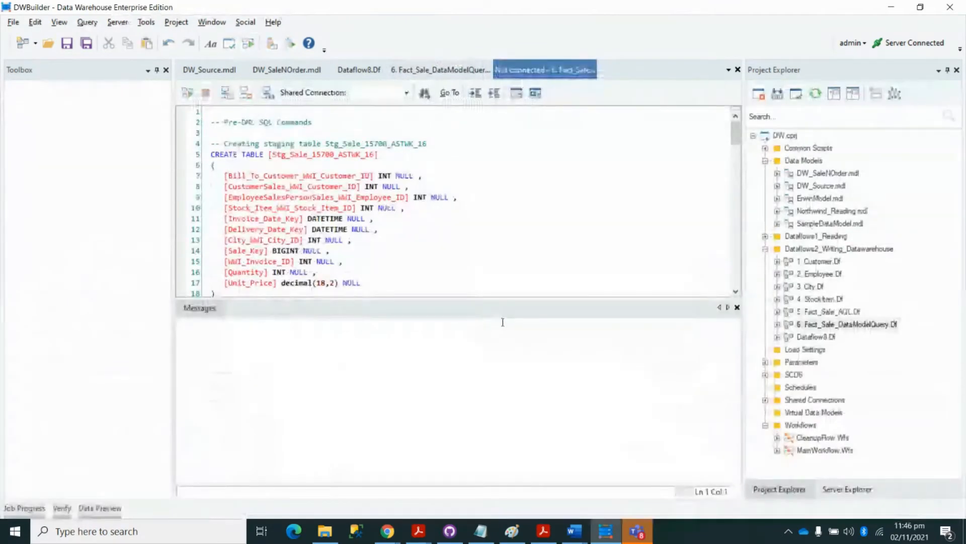
pyautogui.moveTo(491, 442); pyautogui.dragTo(491, 484)
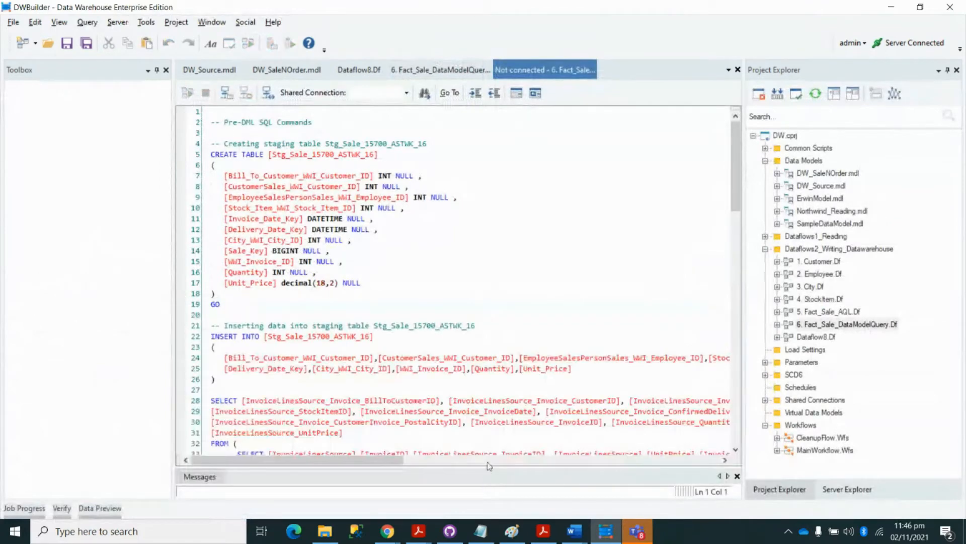
pyautogui.click(445, 75)
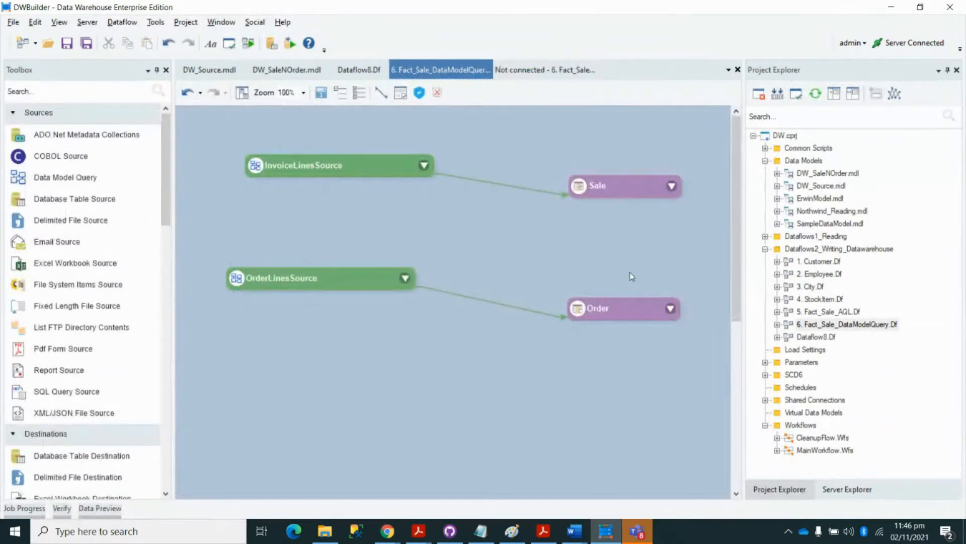
# - Back on Fact_Sale_DataModelQuery, inspect InvoiceLinesSource's connection settings unchanged and expand its field list
pyautogui.click(538, 69)
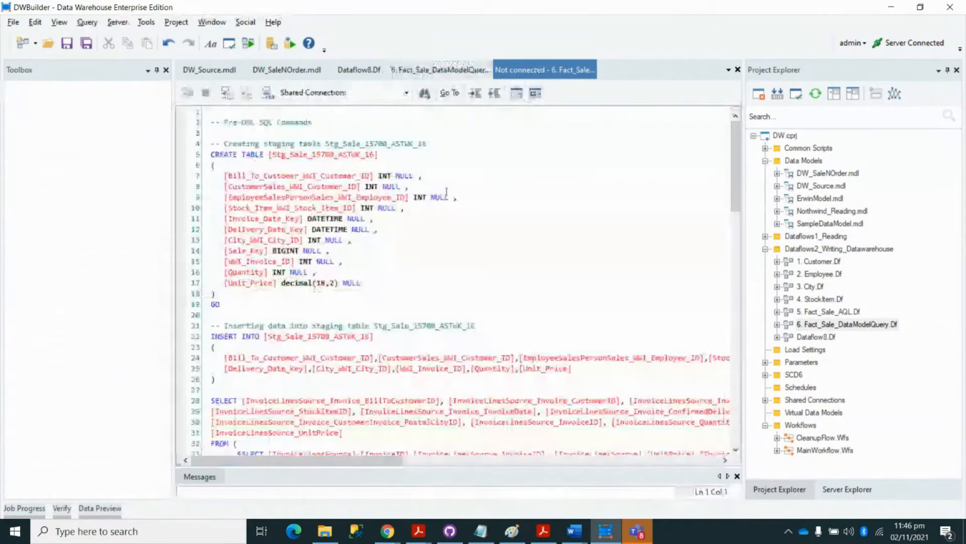
pyautogui.click(441, 69)
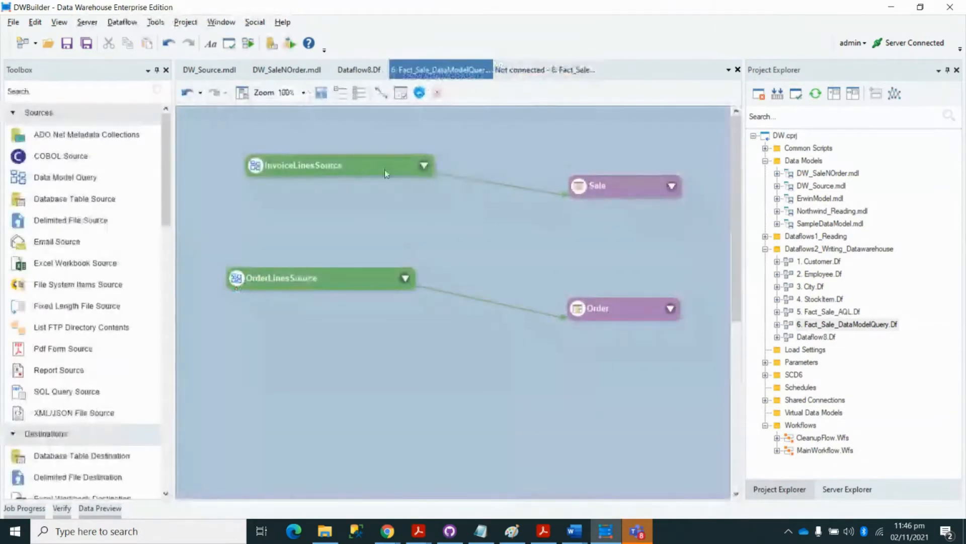
pyautogui.doubleClick(436, 175)
pyautogui.click(605, 102)
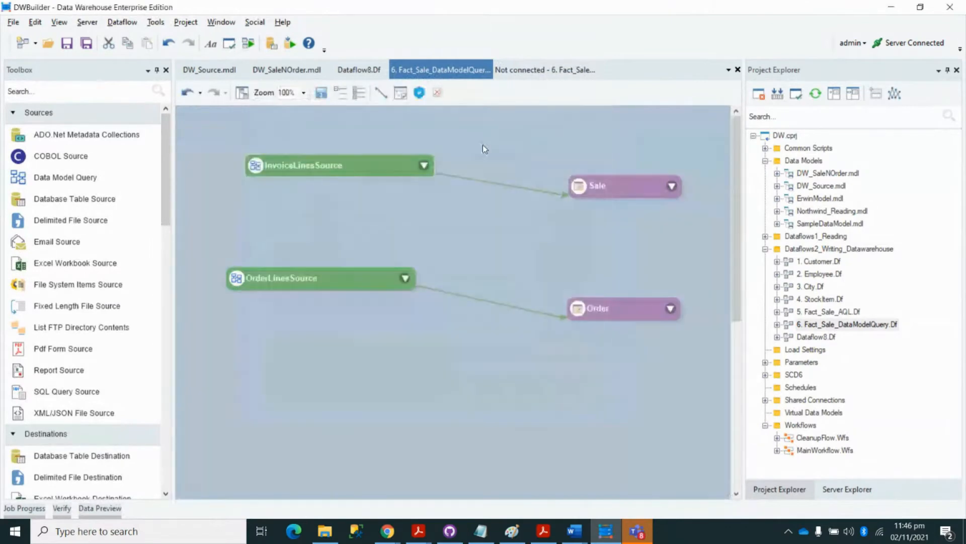
pyautogui.click(424, 166)
pyautogui.scroll(-3, 398, 332)
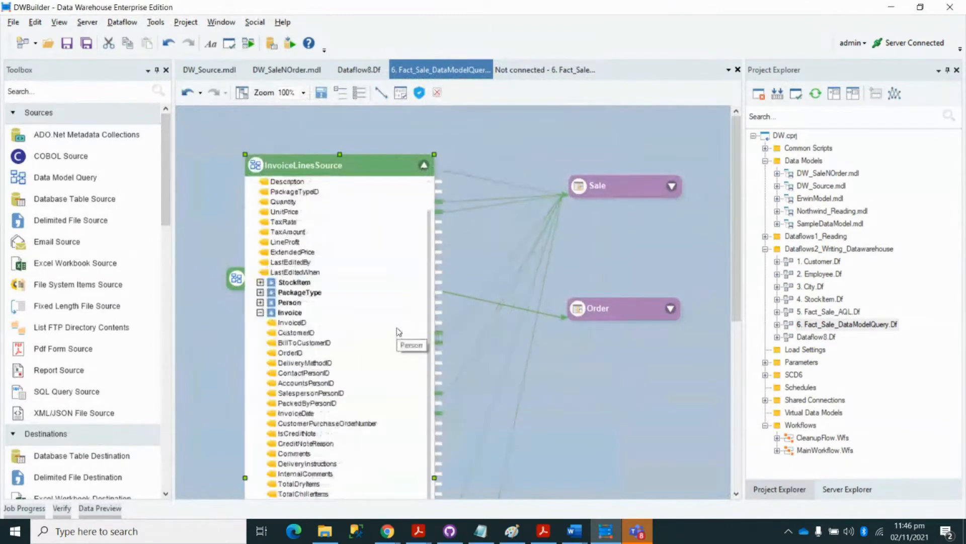
pyautogui.scroll(-3, 398, 331)
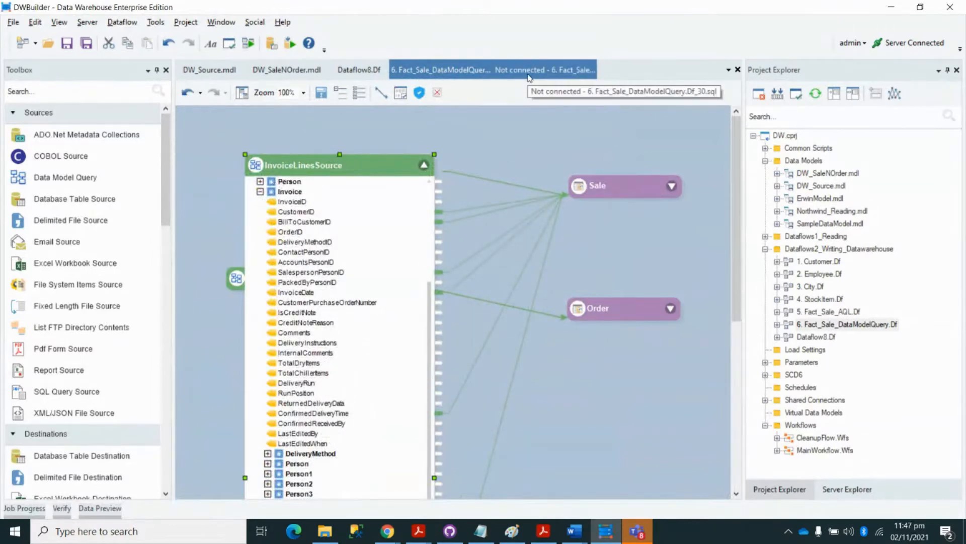
# - Scroll through the pushdown SQL script, then collapse InvoiceLinesSource and box-select the dataflow diagram
pyautogui.click(529, 72)
pyautogui.scroll(-4, 536, 239)
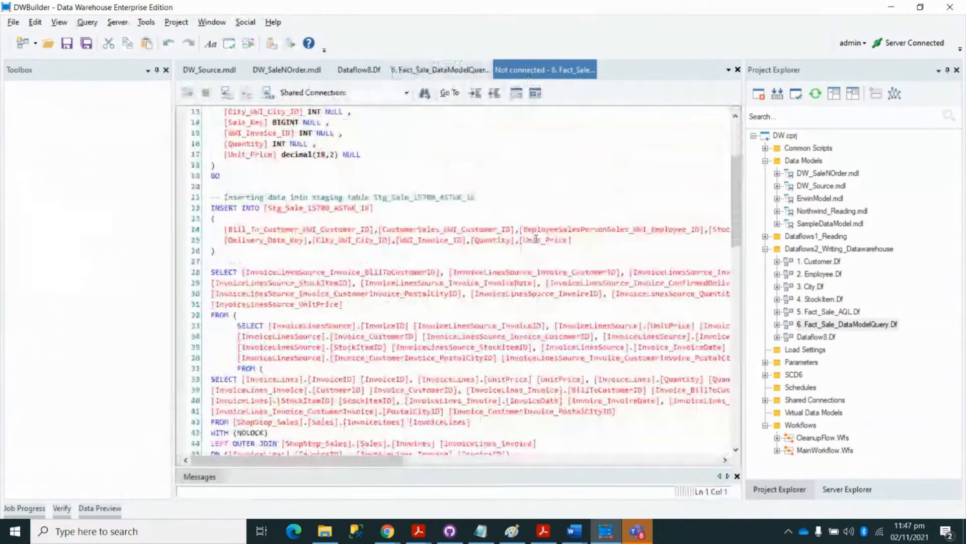
pyautogui.scroll(-13, 536, 239)
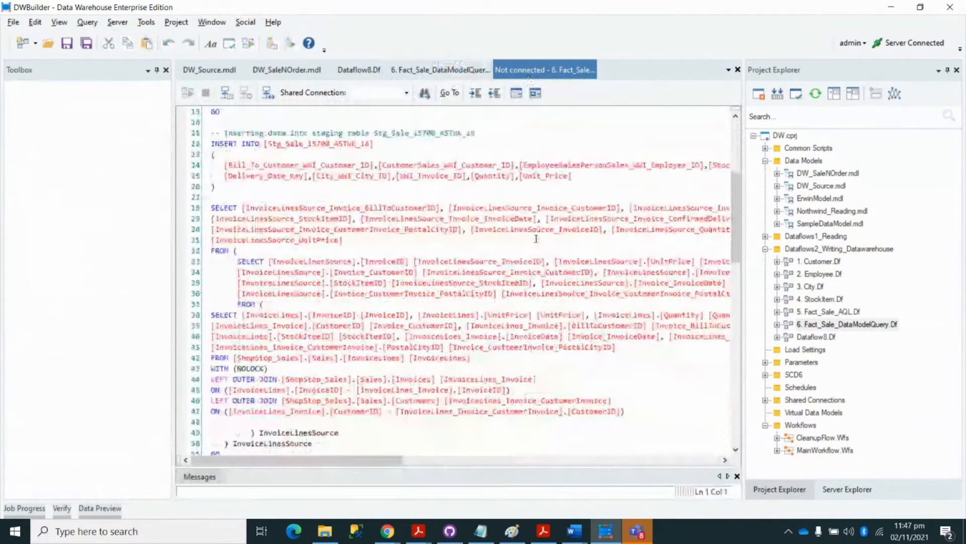
pyautogui.scroll(-10, 536, 242)
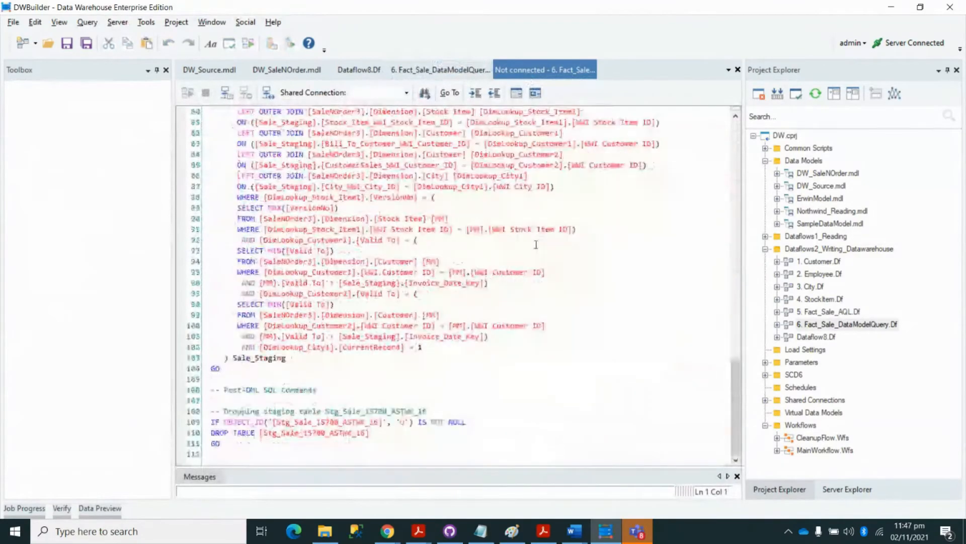
pyautogui.scroll(-5, 536, 245)
pyautogui.click(441, 70)
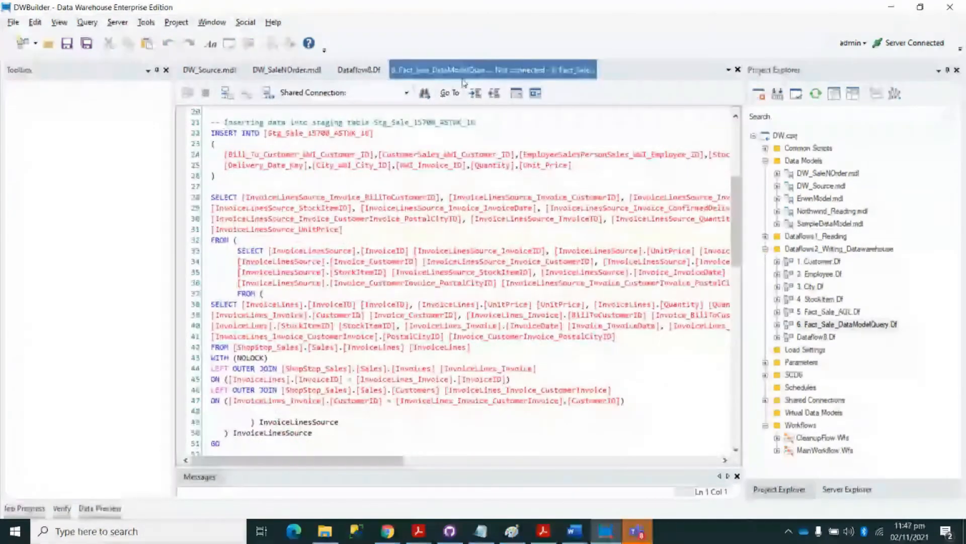
pyautogui.click(425, 166)
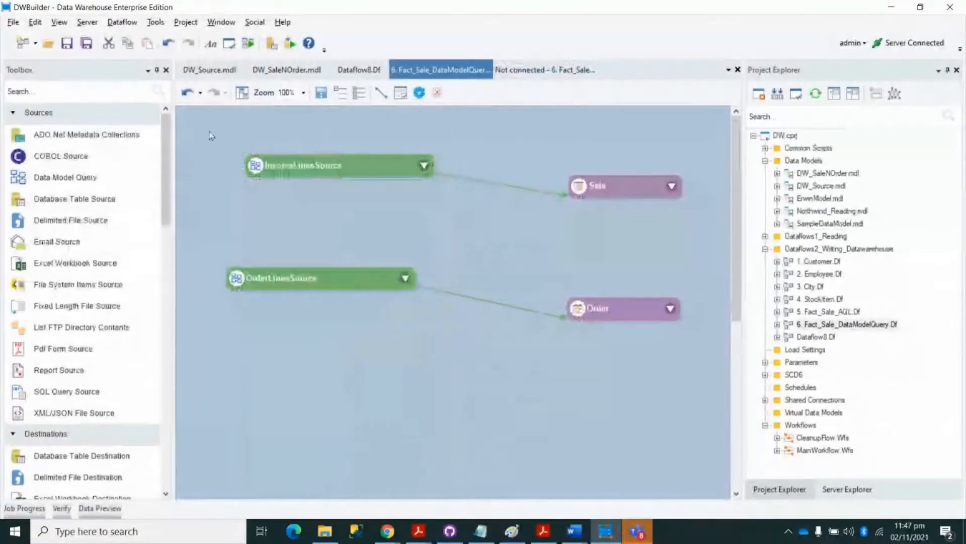
pyautogui.moveTo(196, 123); pyautogui.dragTo(717, 409)
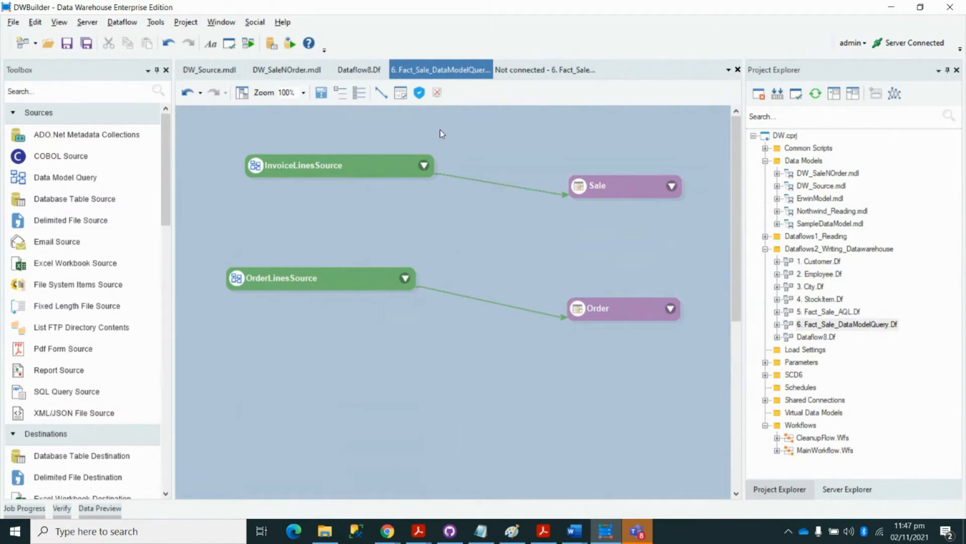
# - Switch to the Dataflow8.Df design and scroll down the Toolbox panel
pyautogui.click(359, 70)
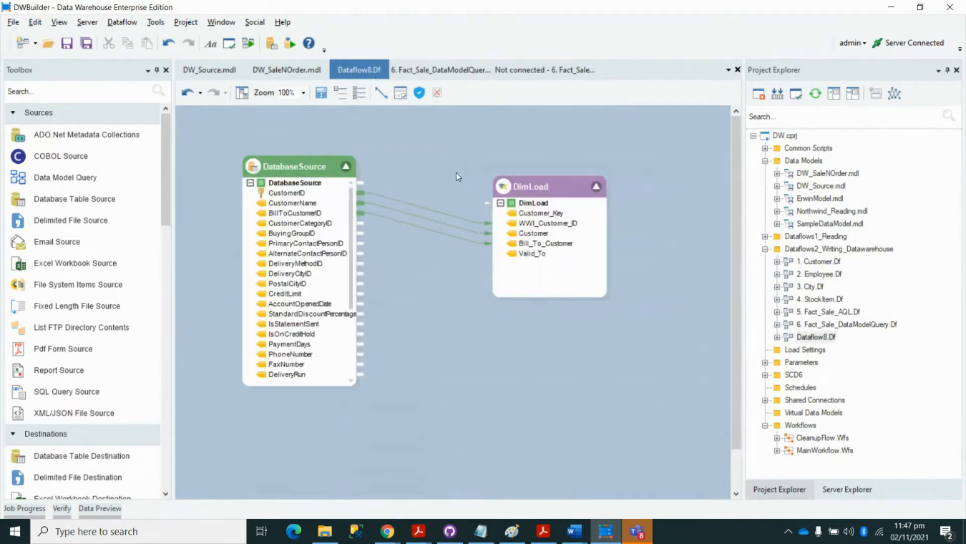
pyautogui.click(123, 123)
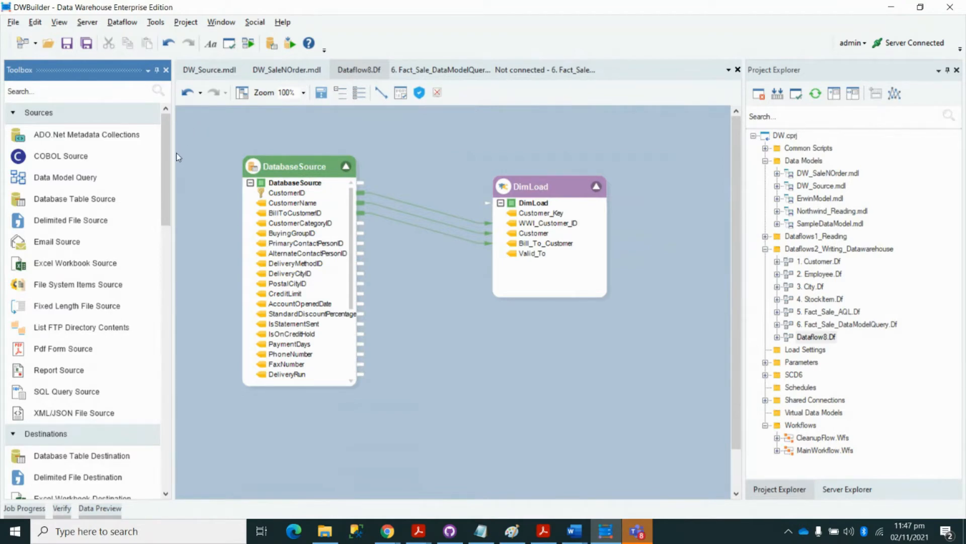
pyautogui.moveTo(166, 156); pyautogui.dragTo(166, 285)
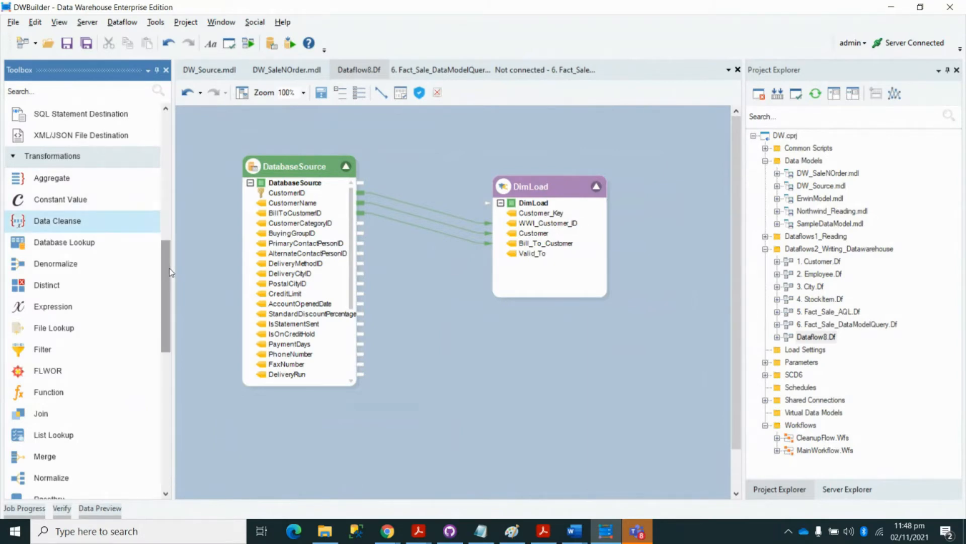
# - Expand Function Transformations in the Toolbox and scroll through groups like Conversion and Date Time
pyautogui.moveTo(166, 269); pyautogui.dragTo(166, 363)
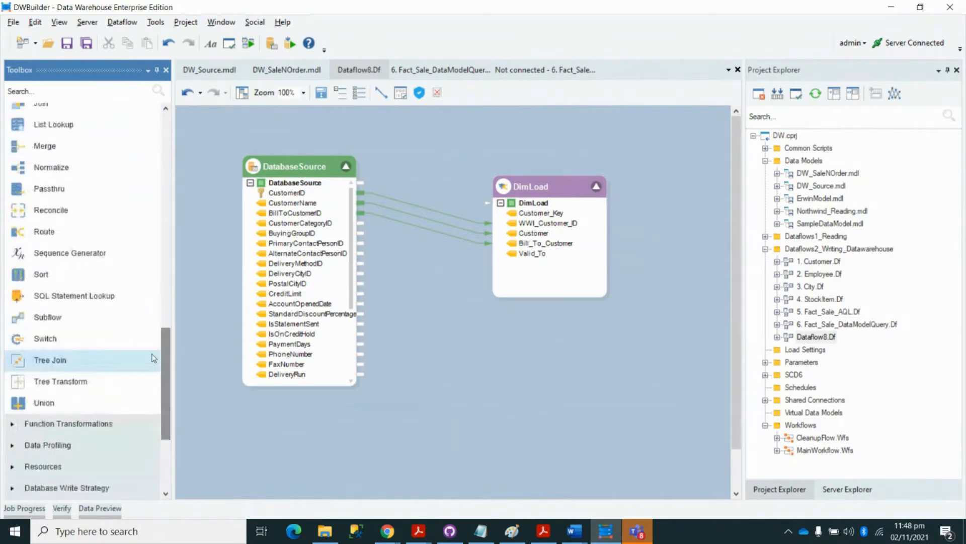
pyautogui.click(98, 424)
pyautogui.moveTo(165, 358); pyautogui.dragTo(165, 386)
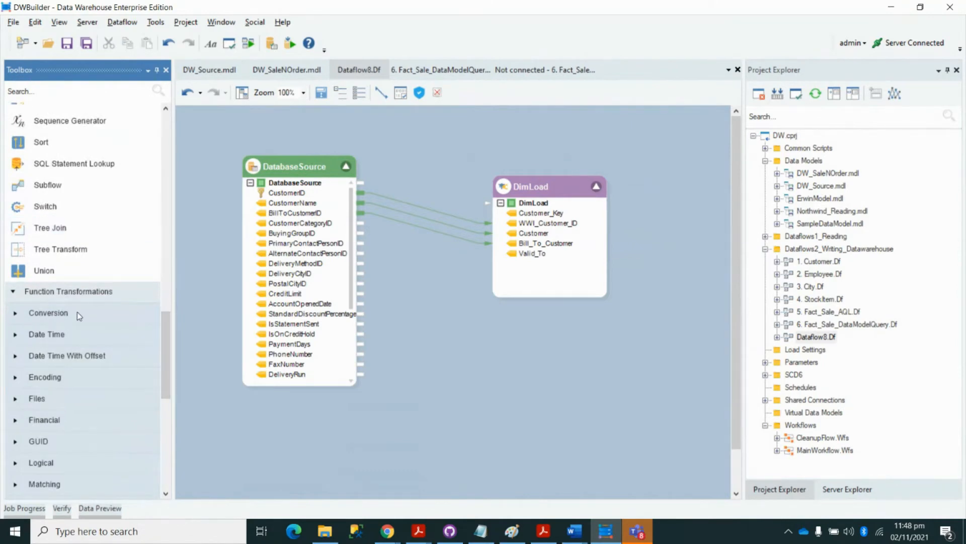
pyautogui.moveTo(165, 350); pyautogui.dragTo(164, 234)
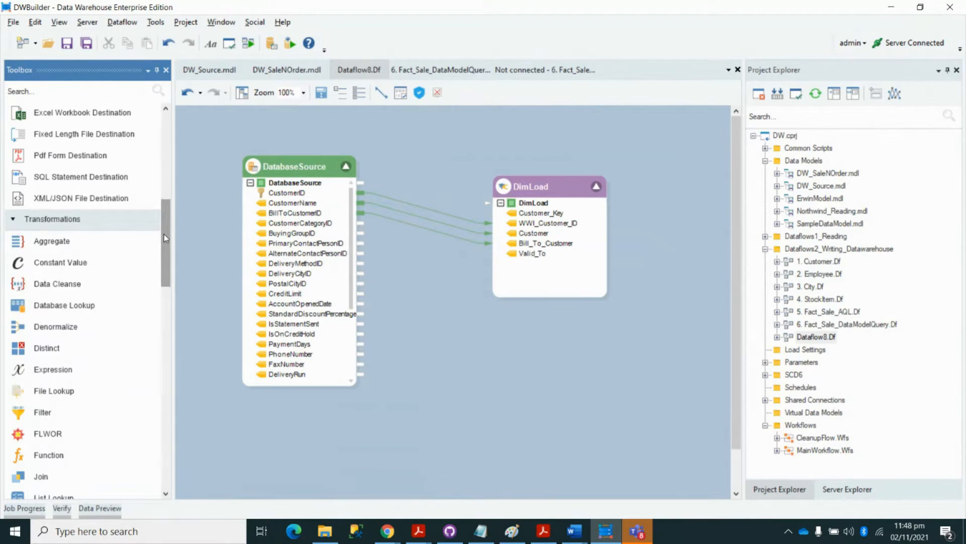
pyautogui.moveTo(164, 233); pyautogui.dragTo(165, 323)
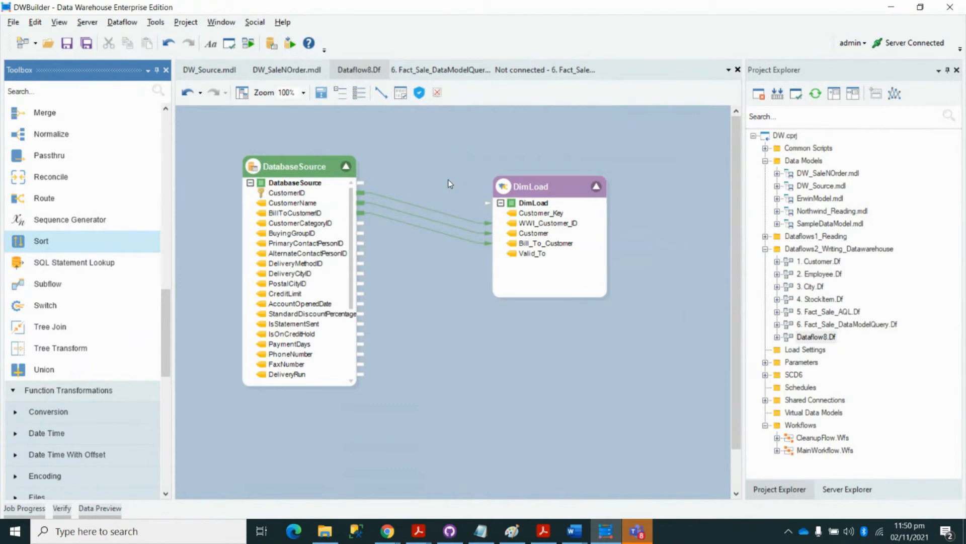
pyautogui.doubleClick(298, 171)
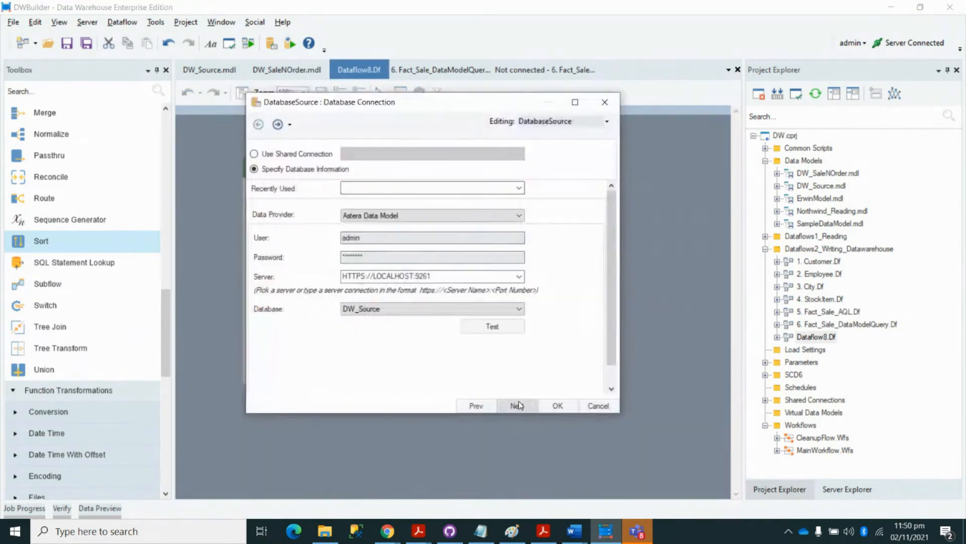
pyautogui.click(517, 405)
pyautogui.scroll(-3, 442, 302)
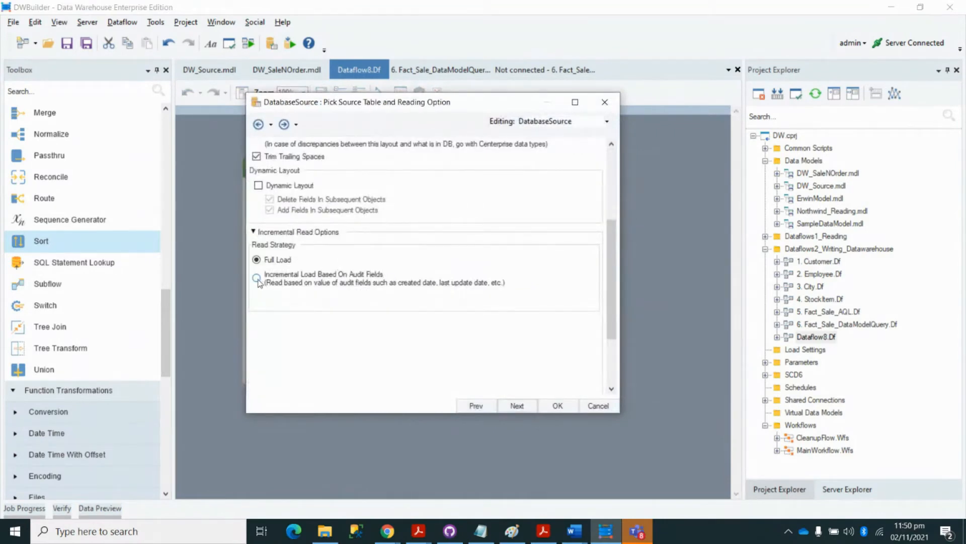
pyautogui.click(257, 278)
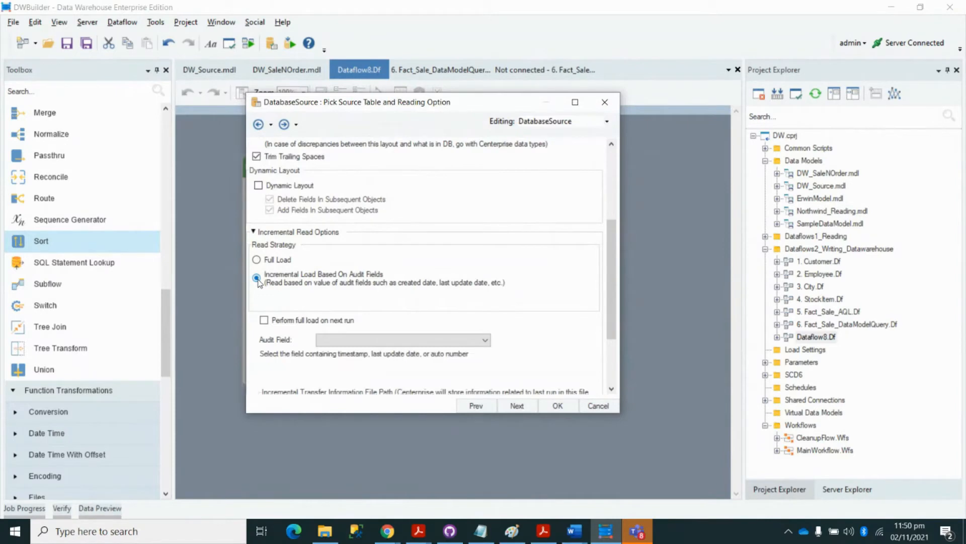
pyautogui.moveTo(609, 297); pyautogui.dragTo(611, 330)
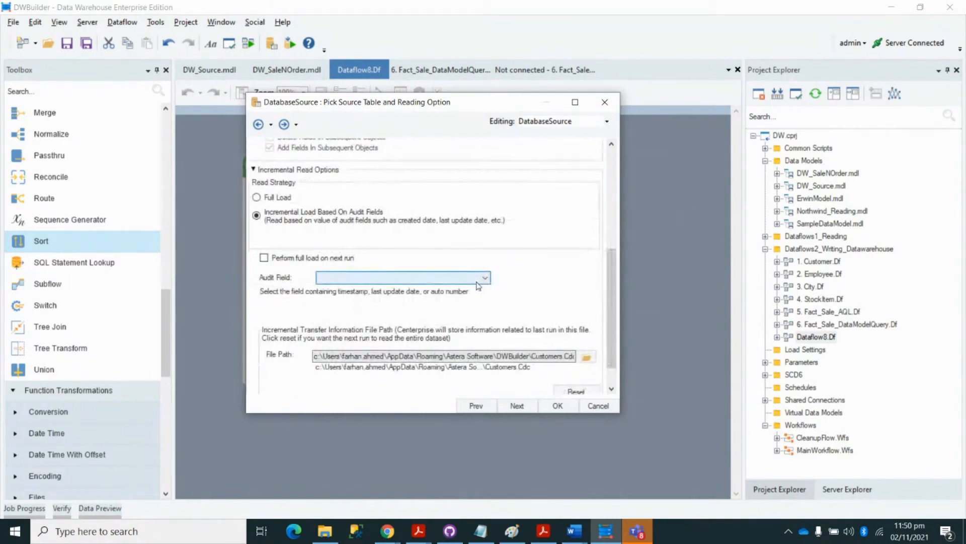
pyautogui.click(477, 281)
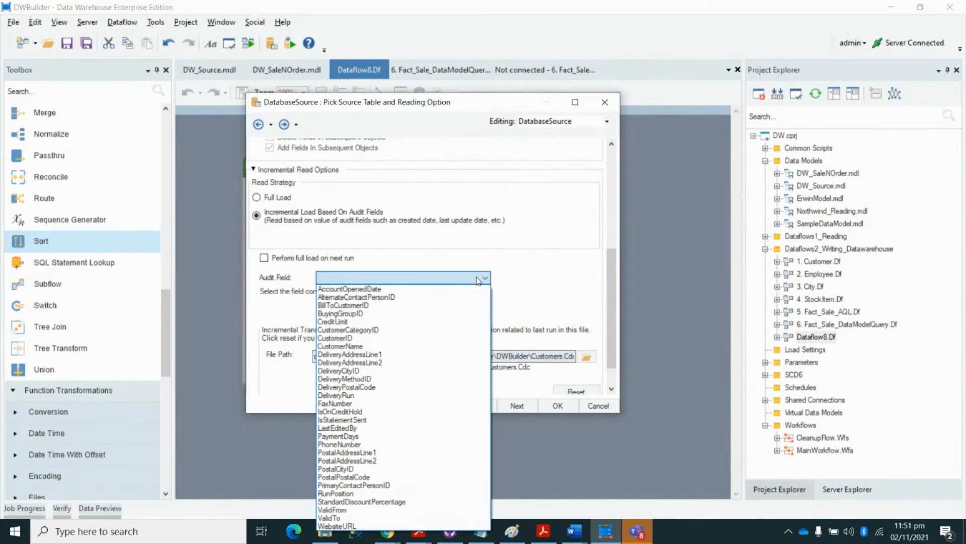
pyautogui.click(533, 279)
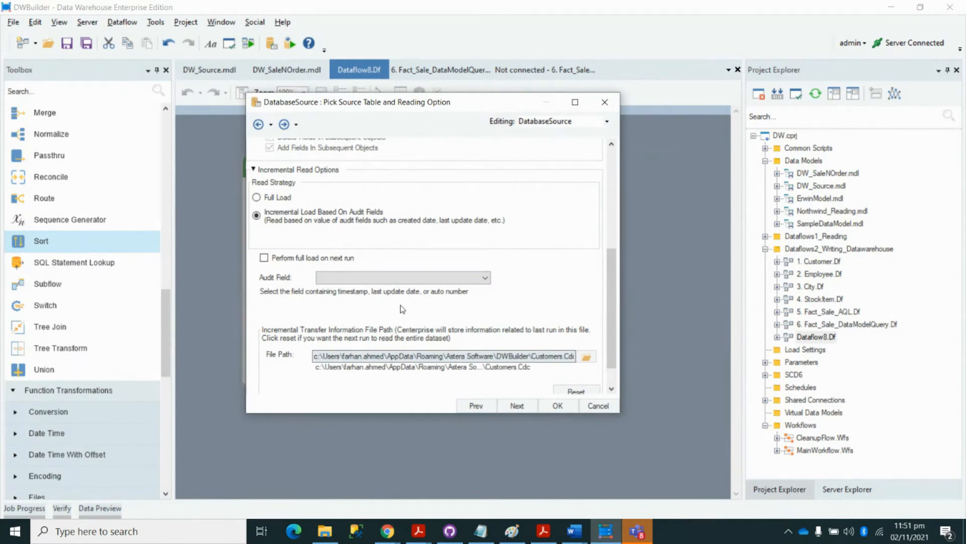
pyautogui.click(603, 104)
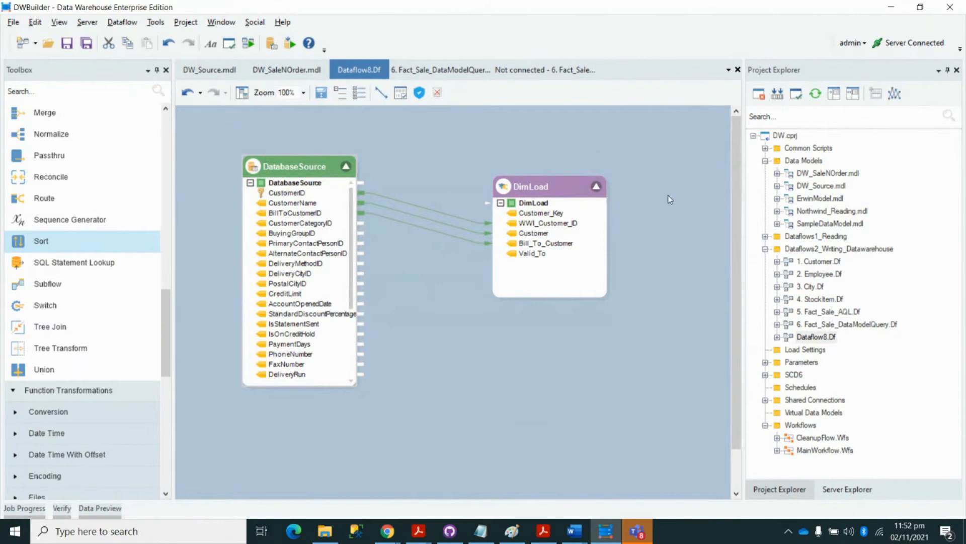
# - Review the DW_SaleNOrder.mdl data model, then return to 6. Fact_Sale_DataModelQuery.Df
pyautogui.click(297, 75)
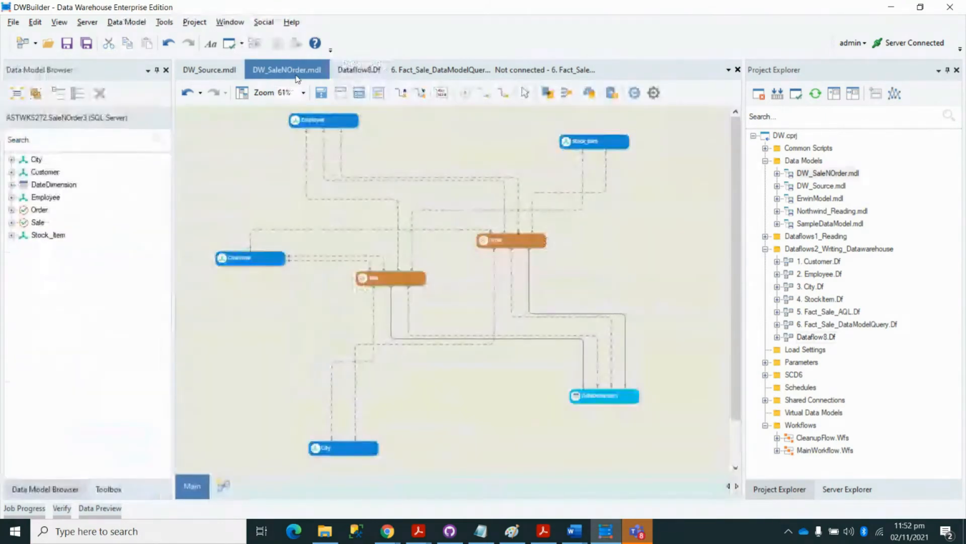
pyautogui.click(406, 71)
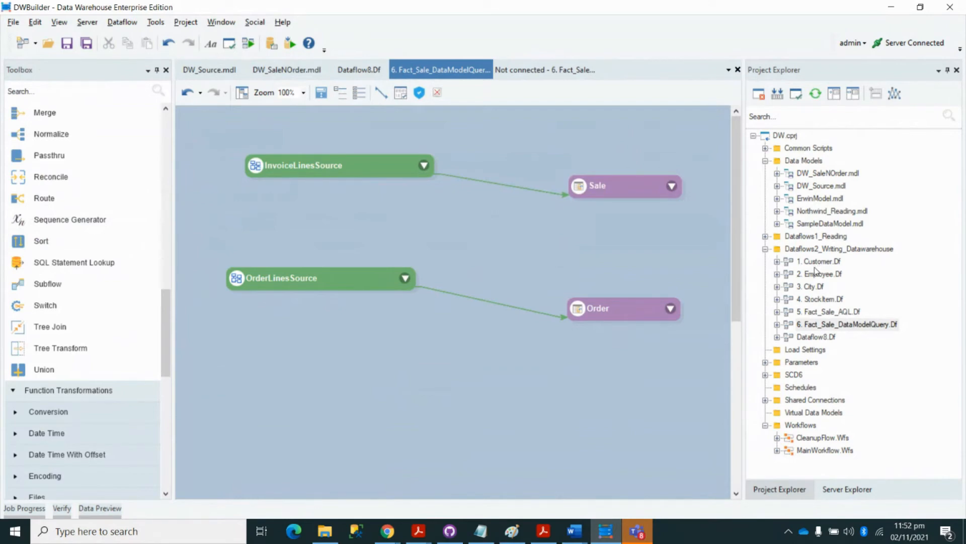
# - Add a new Workflow item, Workflow3.Wfs, to the Workflows folder, then select 1. Customer.Df
pyautogui.rightClick(806, 427)
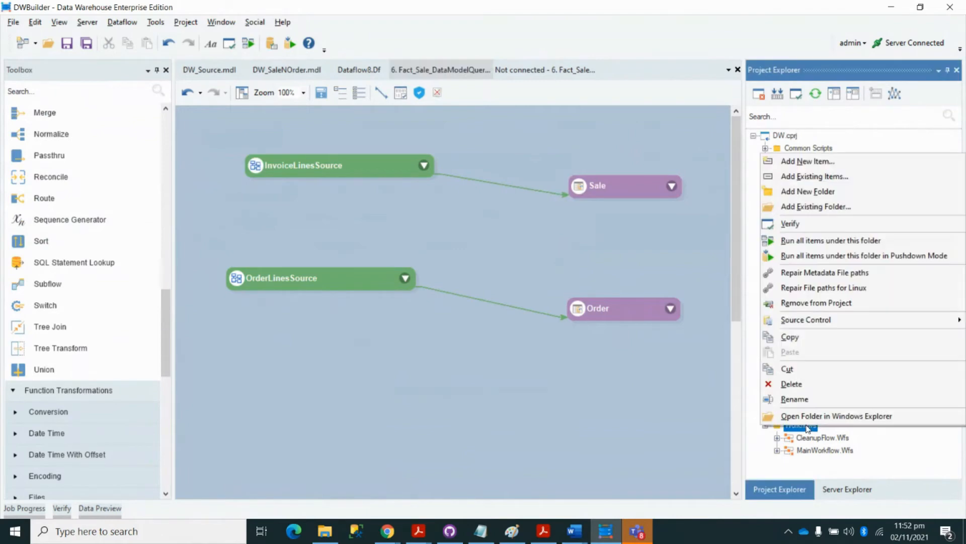
pyautogui.click(807, 161)
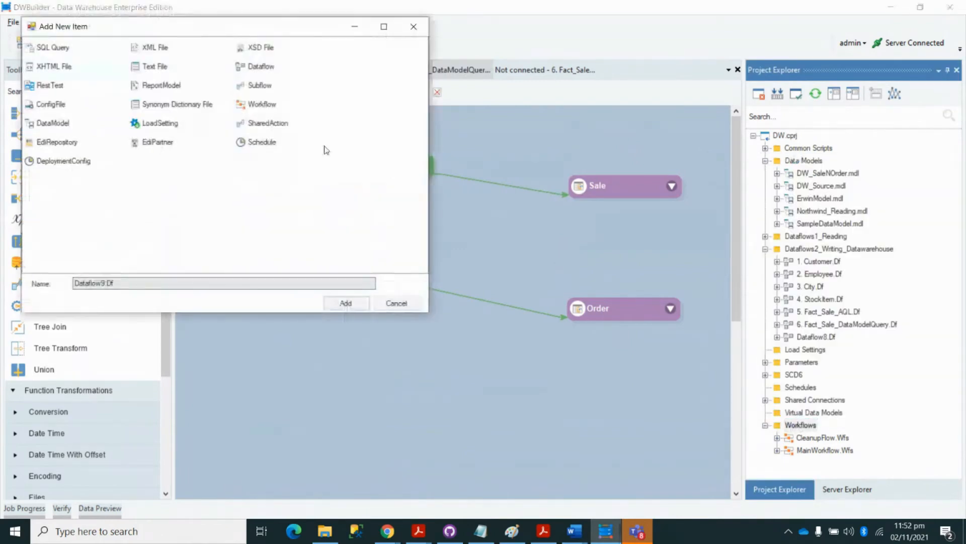
pyautogui.click(266, 104)
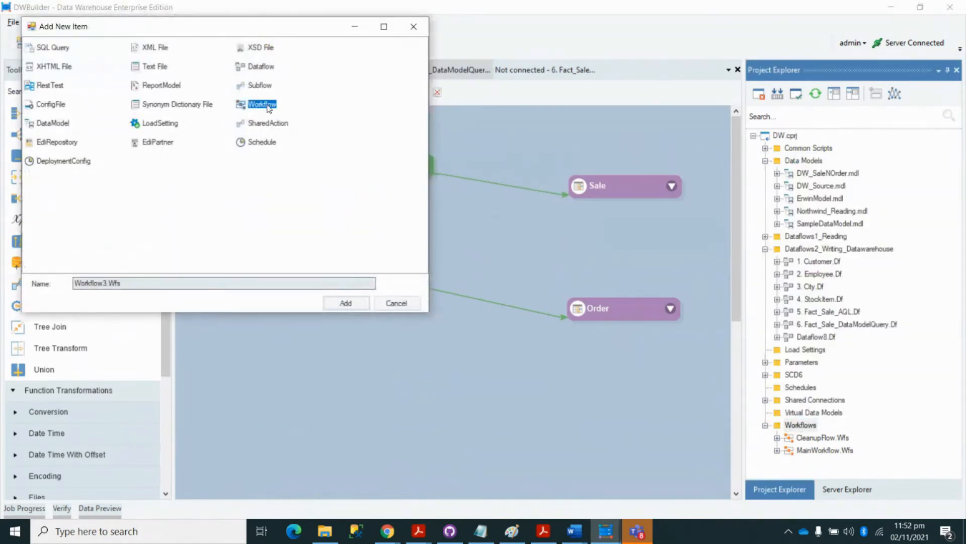
pyautogui.click(347, 298)
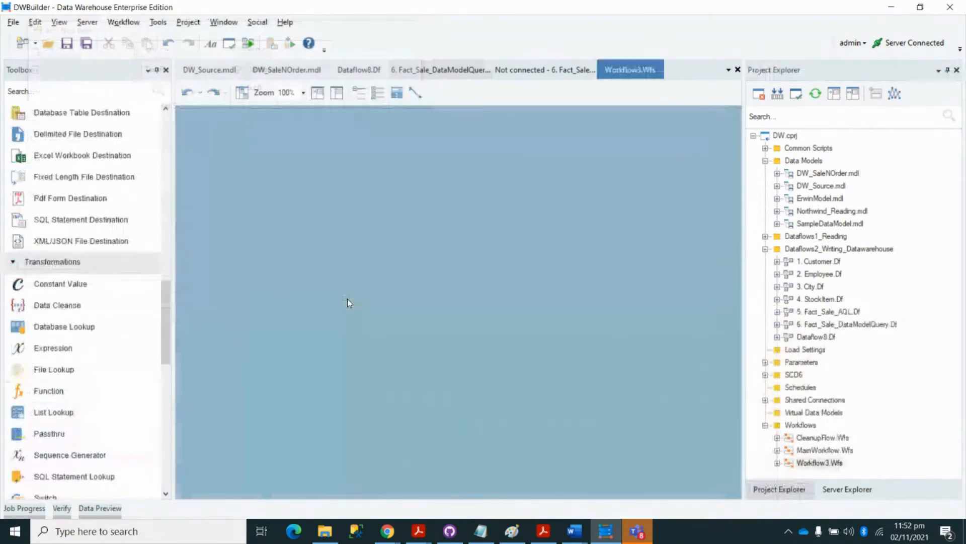
pyautogui.moveTo(163, 305); pyautogui.dragTo(166, 143)
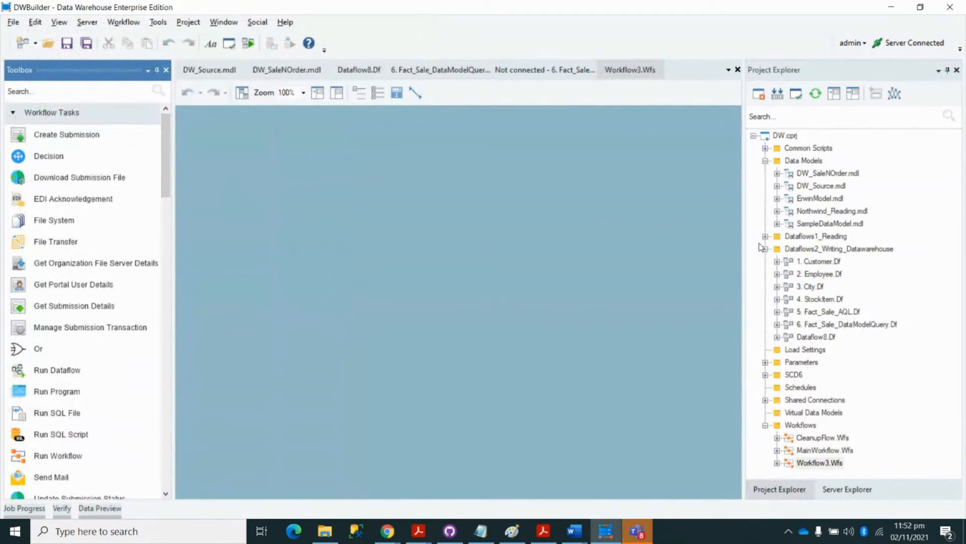
pyautogui.click(808, 262)
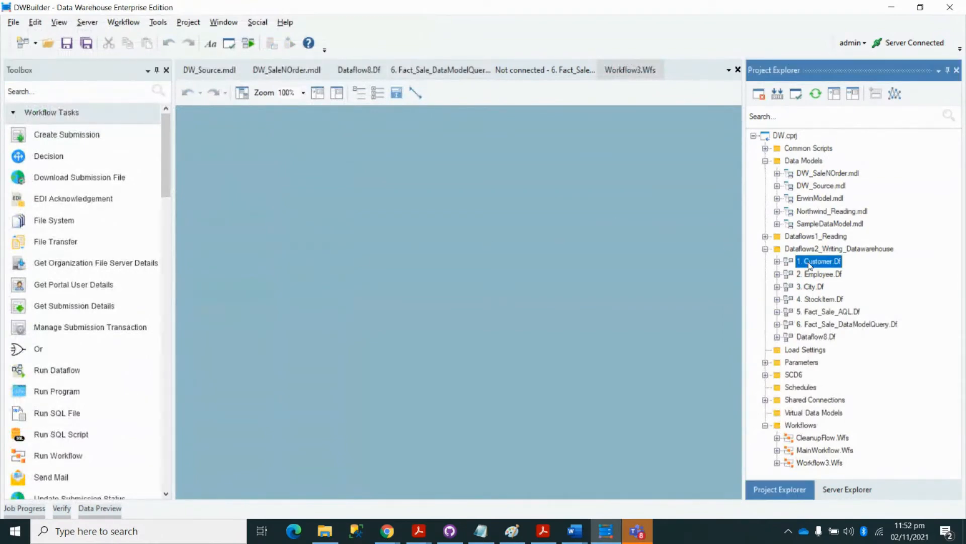
# - Place Customer, Employee, another dataflow and Fact_Sale_DataModelQuery tasks on the Workflow3 canvas
pyautogui.moveTo(808, 265); pyautogui.dragTo(324, 177)
pyautogui.click(340, 177)
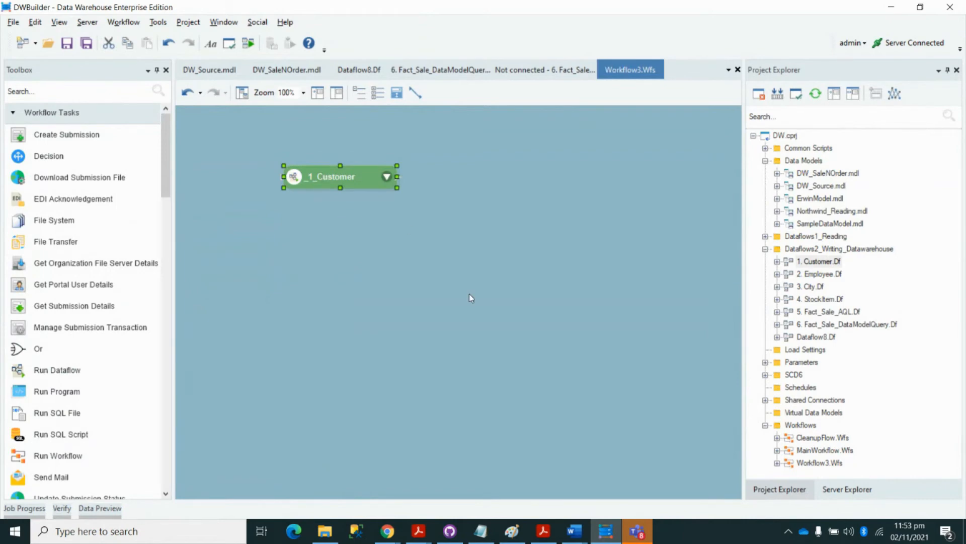
pyautogui.moveTo(815, 261); pyautogui.dragTo(302, 244)
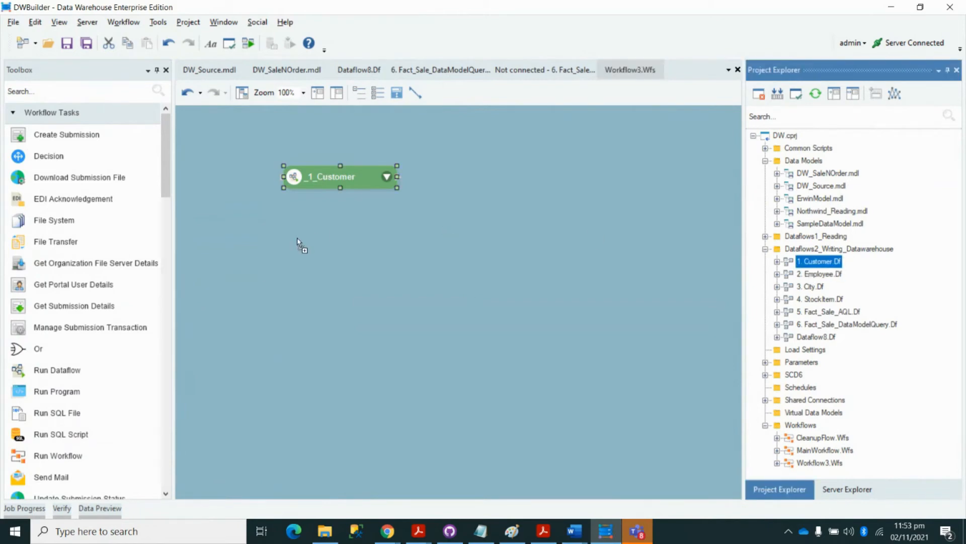
pyautogui.click(820, 274)
pyautogui.moveTo(827, 279); pyautogui.dragTo(326, 309)
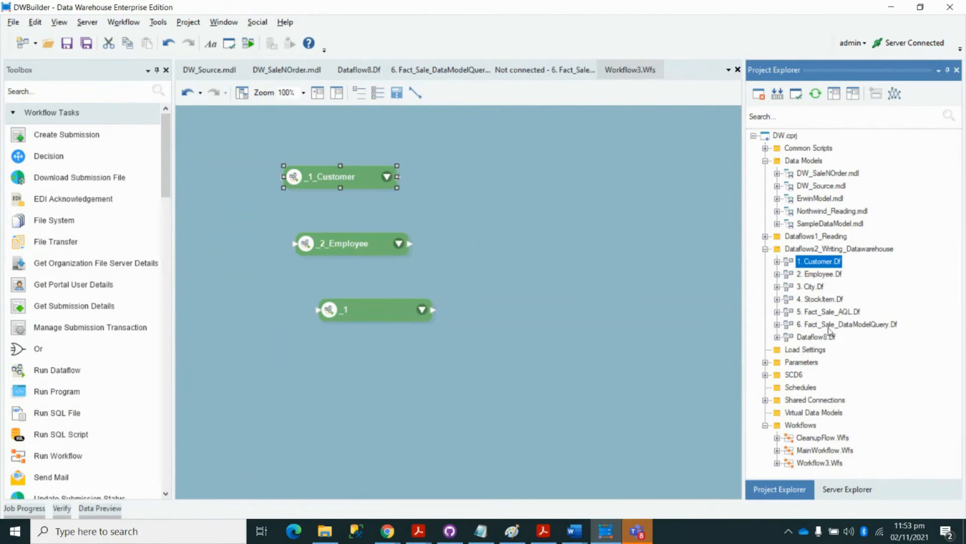
pyautogui.moveTo(811, 325); pyautogui.dragTo(513, 207)
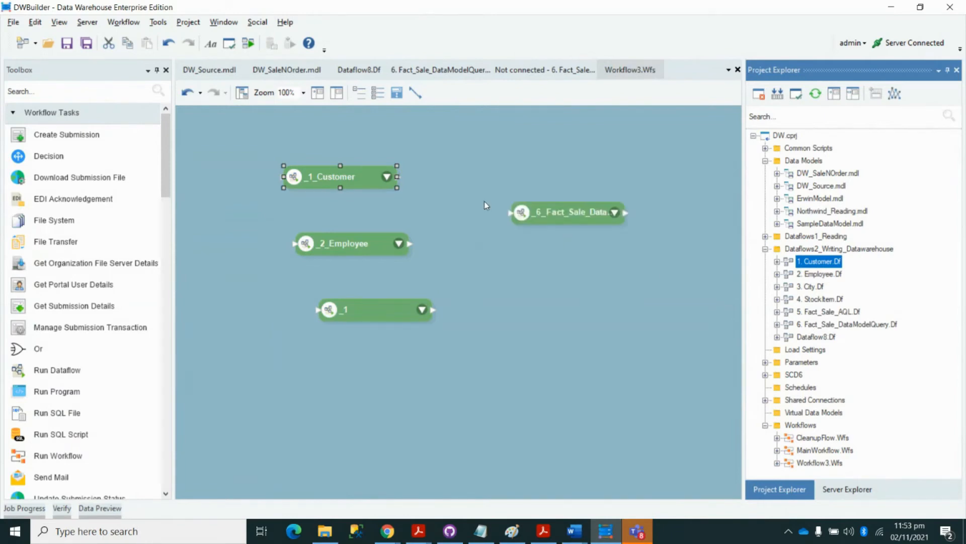
pyautogui.click(399, 177)
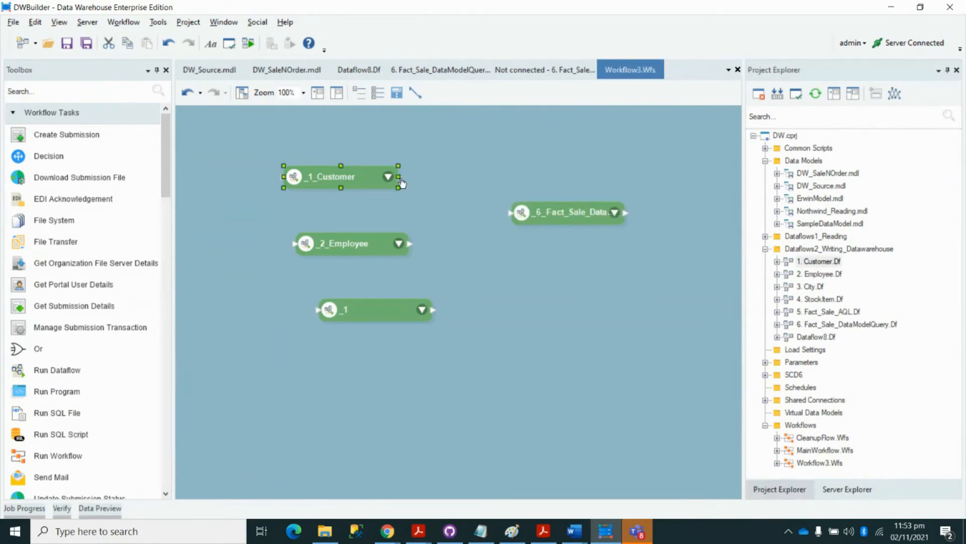
# - Link _1_Customer, _2_Employee and _1 into the Fact_Sale task, then open MainWorkflow.Wfs
pyautogui.moveTo(402, 180); pyautogui.dragTo(510, 212)
pyautogui.moveTo(414, 246); pyautogui.dragTo(511, 212)
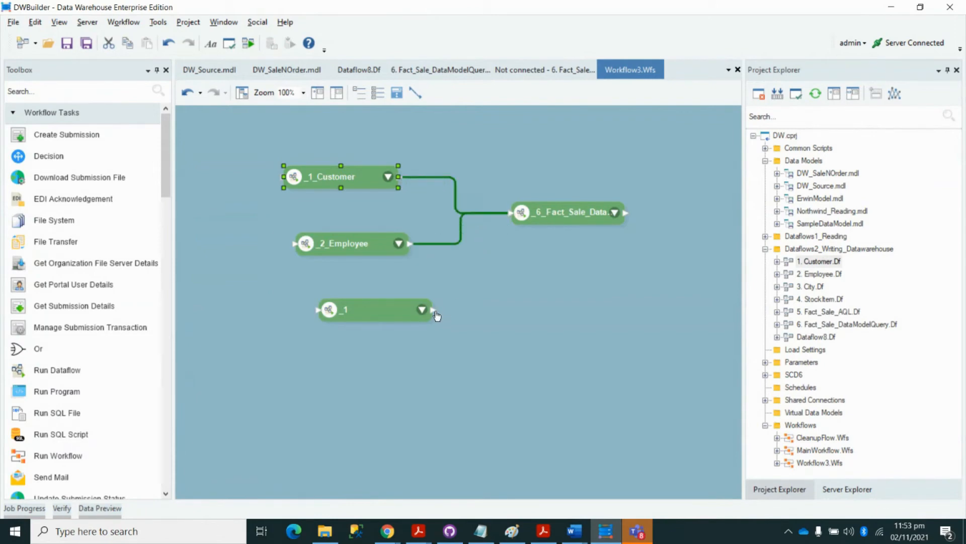
pyautogui.moveTo(434, 309); pyautogui.dragTo(511, 213)
pyautogui.click(533, 257)
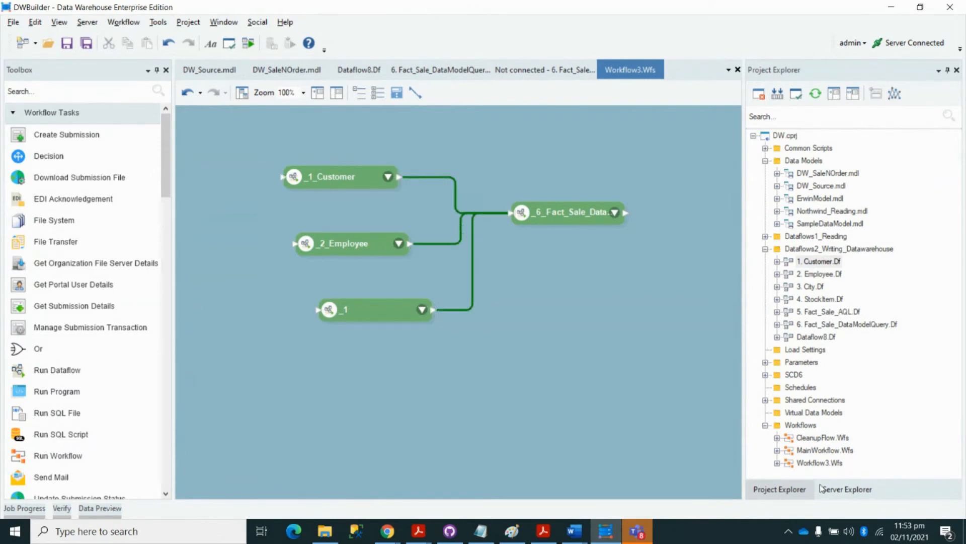
pyautogui.doubleClick(824, 450)
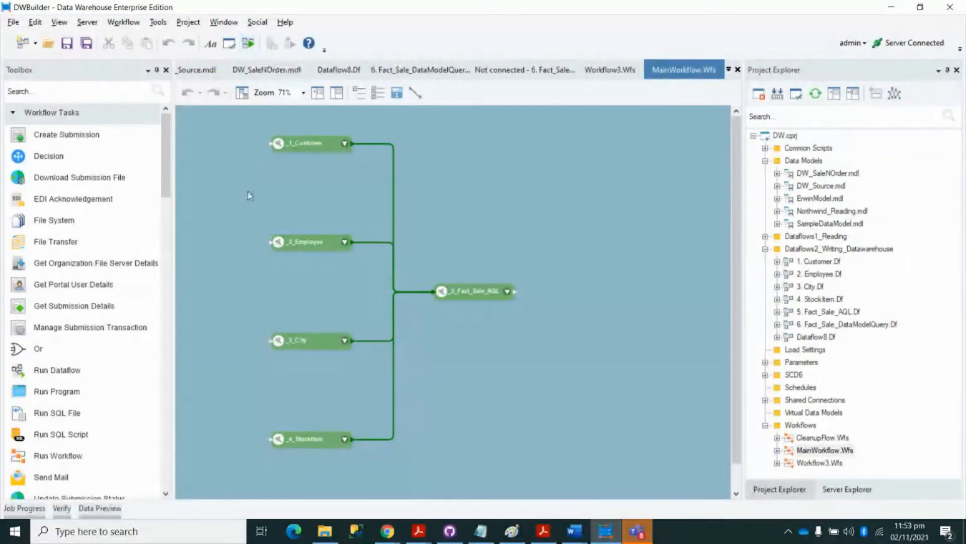
# - Review the MainWorkflow.Wfs diagram and bring up the Server menu
pyautogui.click(90, 21)
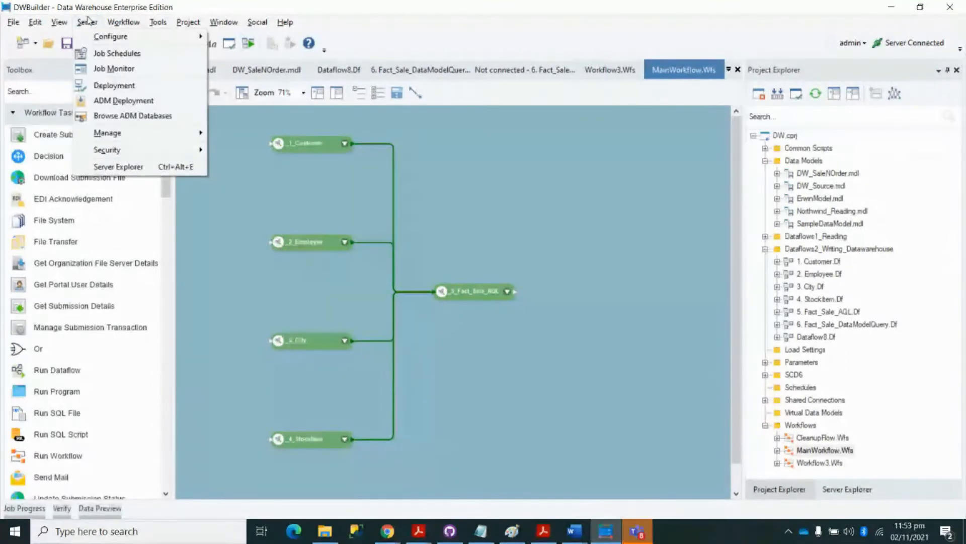
# - Open Job Schedules and create a new job named DW
pyautogui.click(108, 52)
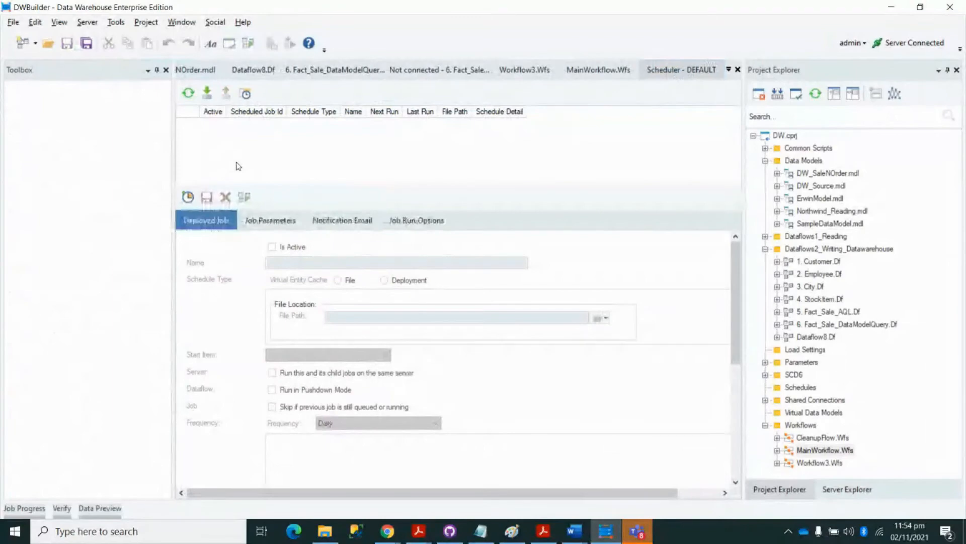
pyautogui.click(187, 197)
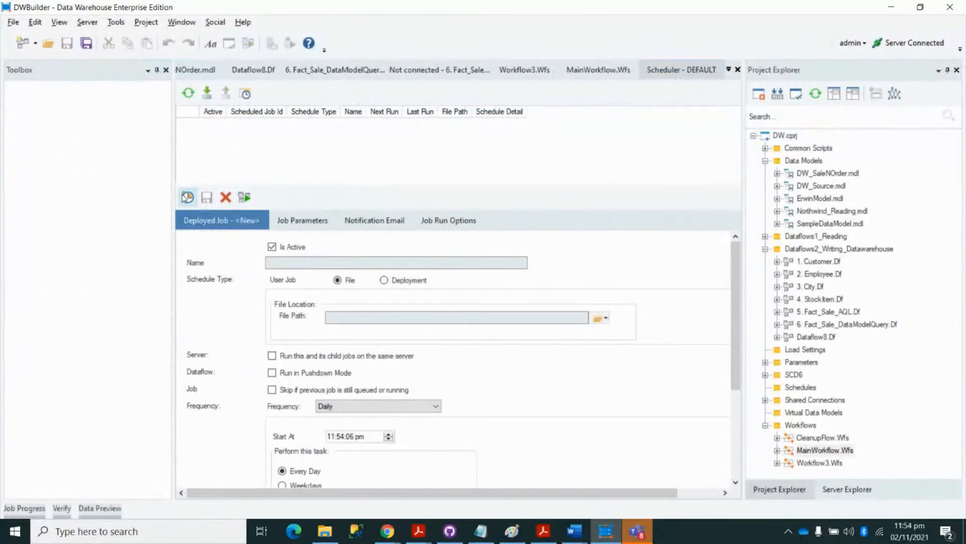
pyautogui.click(292, 262)
pyautogui.write('DW')
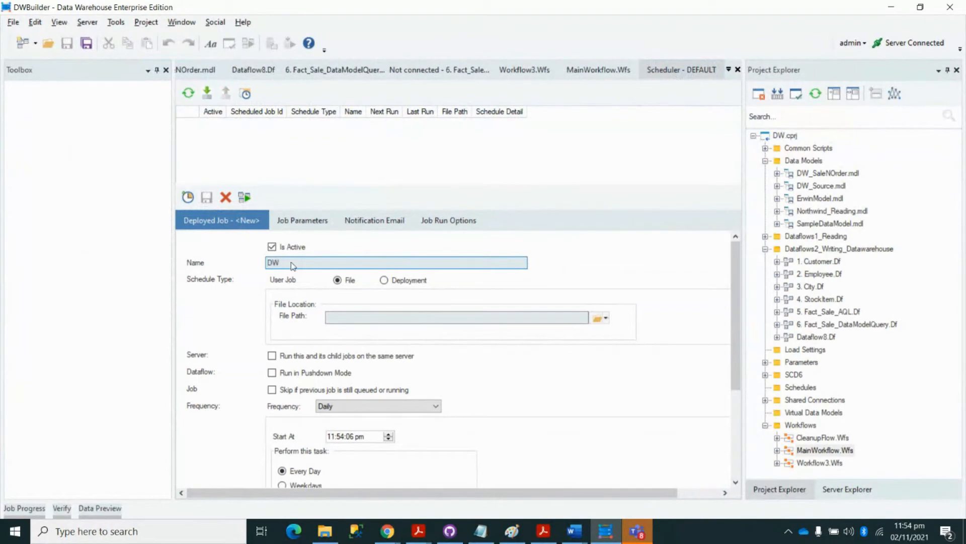
# - Copy MainWorkflow.Wfs's full path and paste it as the DW job's file path
pyautogui.click(598, 76)
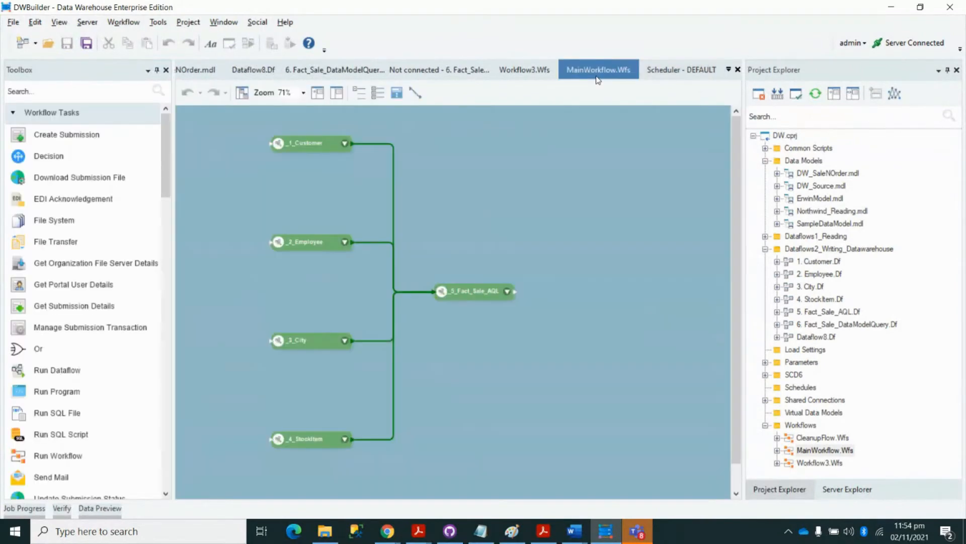
pyautogui.rightClick(598, 81)
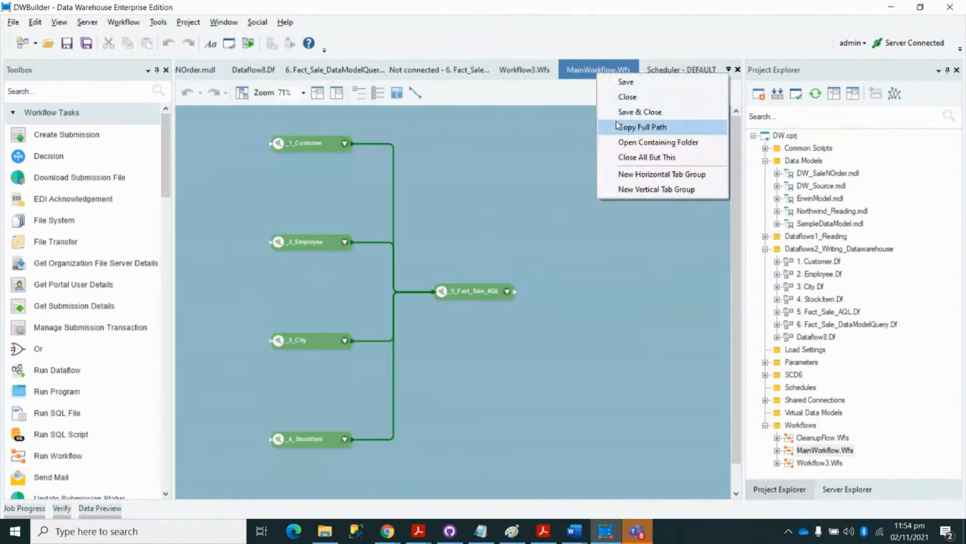
pyautogui.click(625, 127)
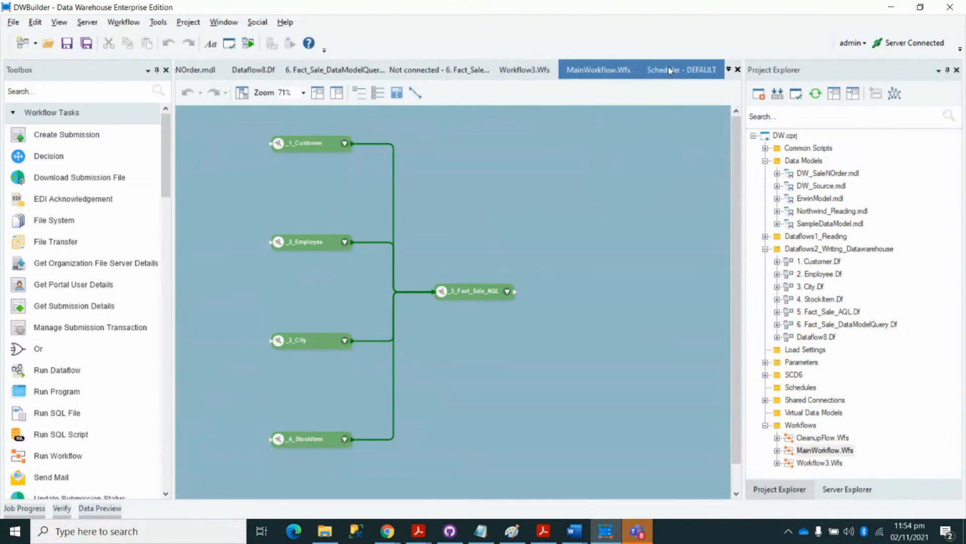
pyautogui.click(669, 66)
pyautogui.click(434, 317)
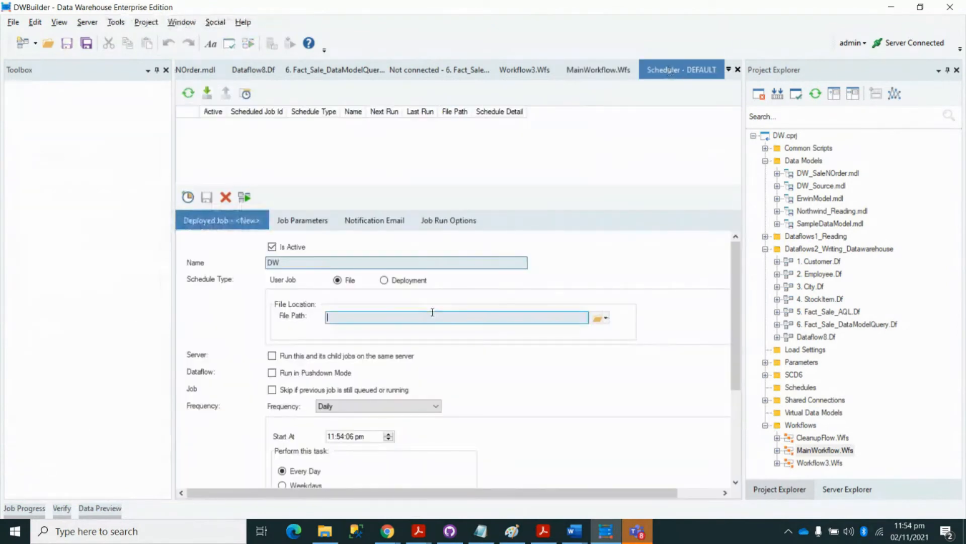
pyautogui.hotkey('ctrl', 'v')
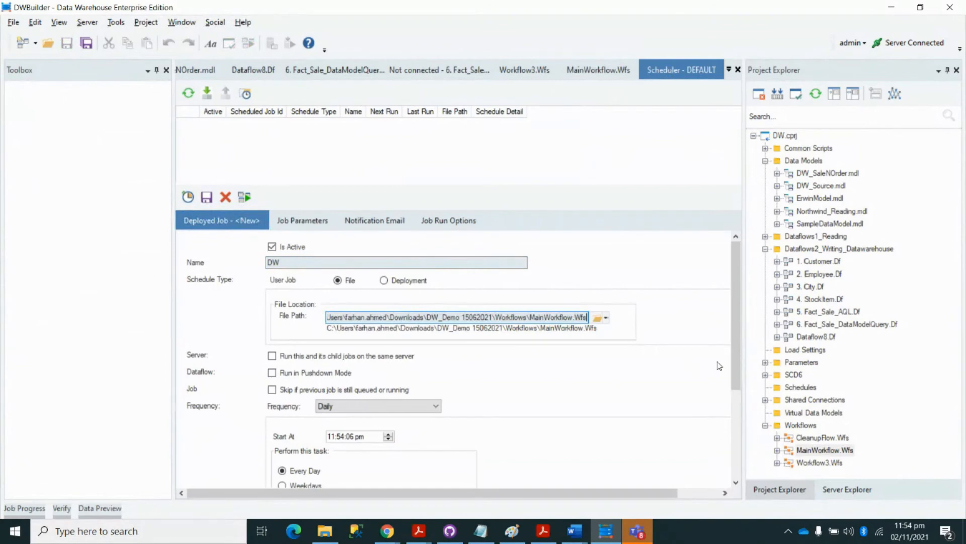
pyautogui.moveTo(732, 360); pyautogui.dragTo(725, 424)
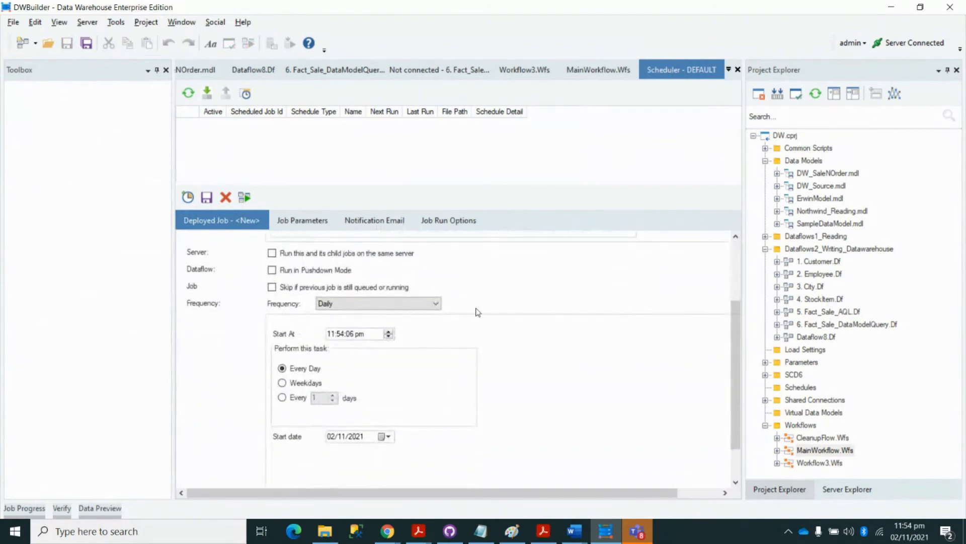
# - Confirm the DW job runs Daily, every day from 11:54:06 pm, then go back to MainWorkflow.Wfs
pyautogui.click(436, 303)
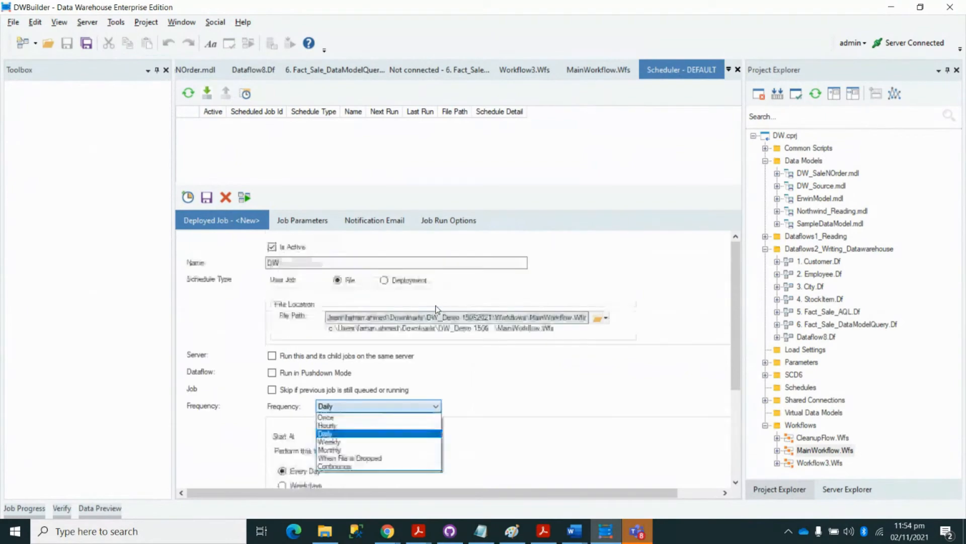
pyautogui.click(735, 366)
pyautogui.scroll(-3, 733, 391)
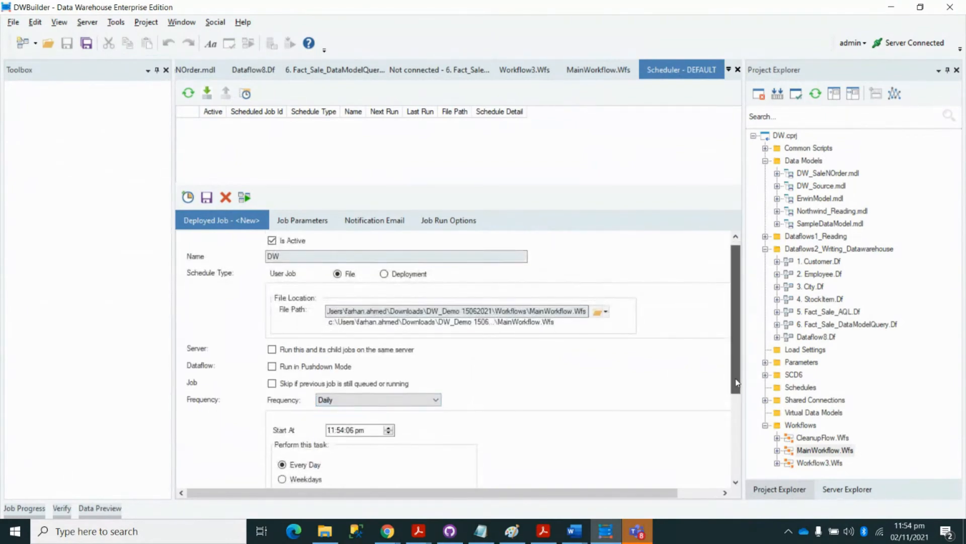
pyautogui.click(435, 319)
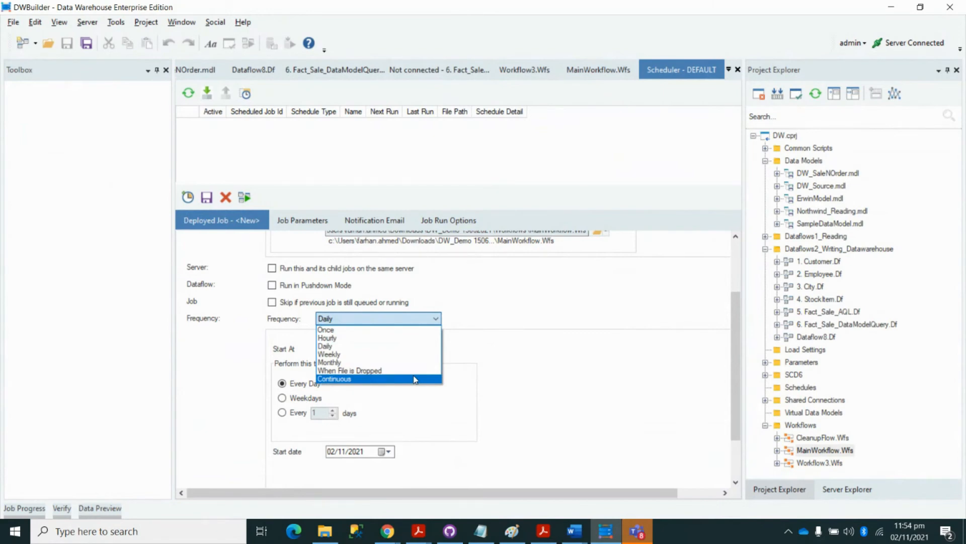
pyautogui.click(554, 322)
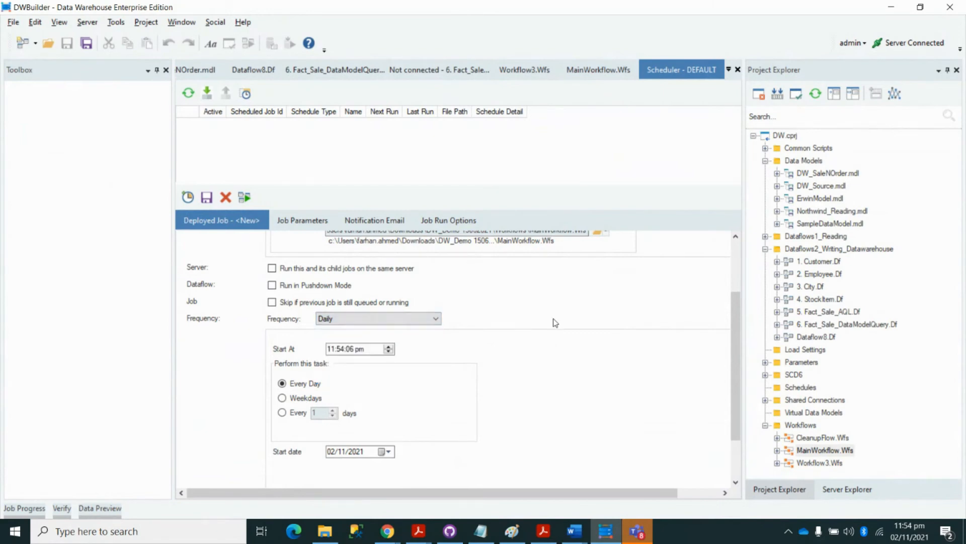
pyautogui.click(602, 69)
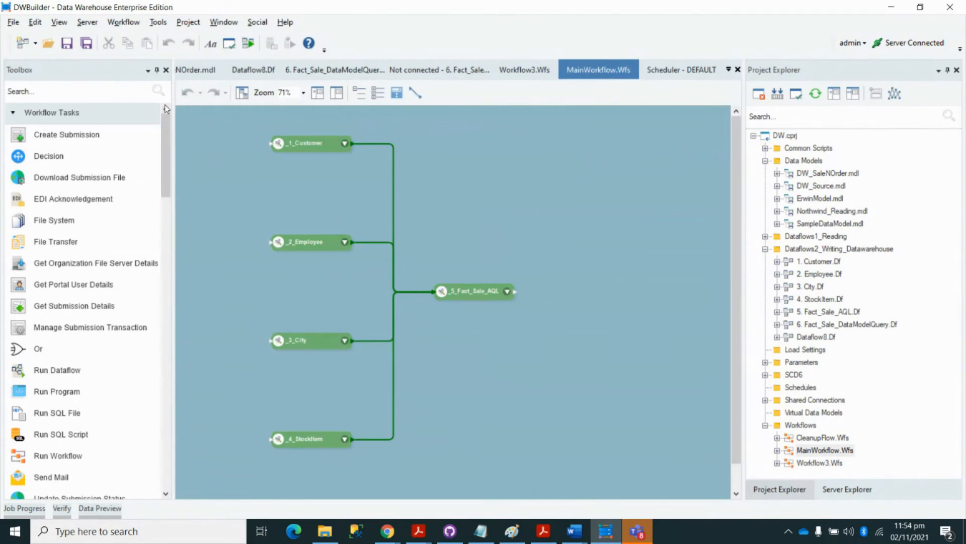
pyautogui.click(88, 122)
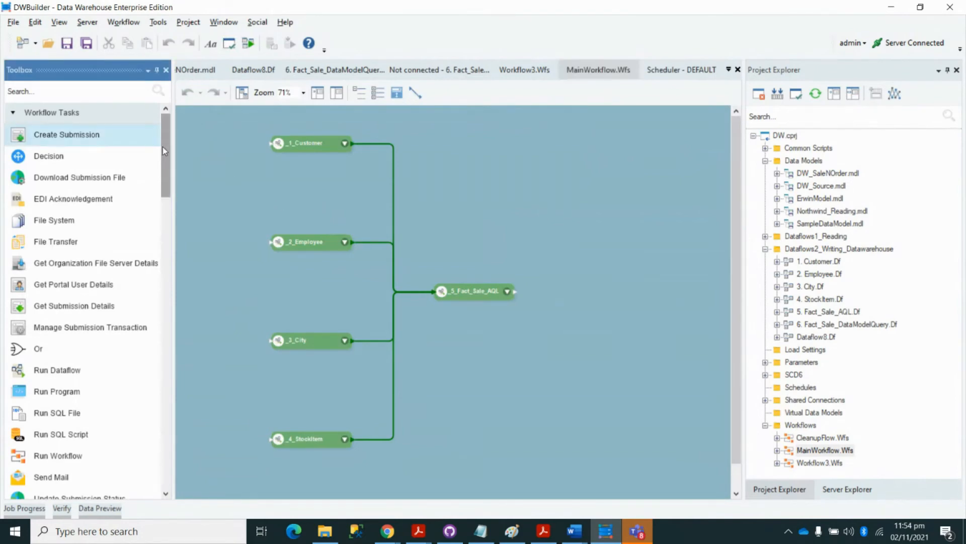
pyautogui.moveTo(162, 146); pyautogui.dragTo(164, 160)
pyautogui.scroll(3, 164, 160)
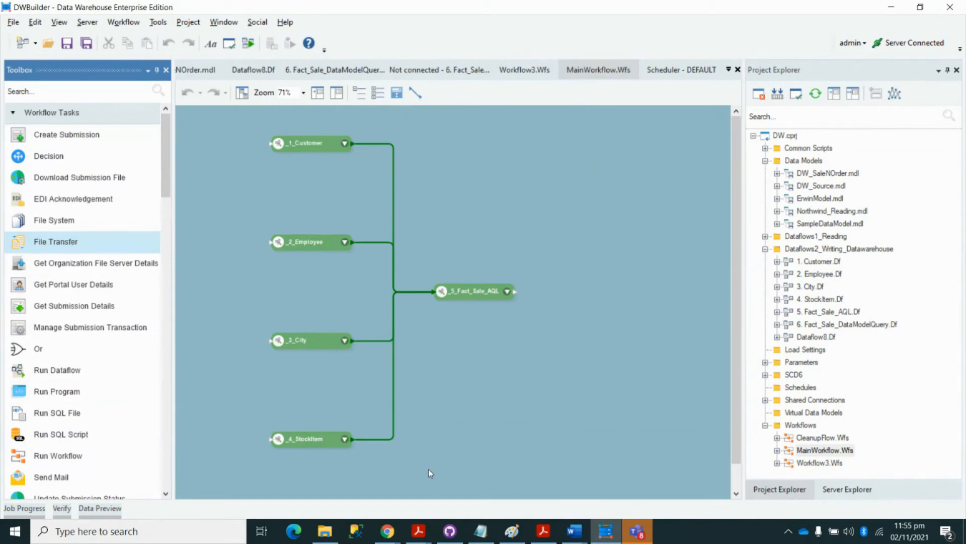
# - Return to the Scheduler - DEFAULT tab and scroll through the DW daily job's settings
pyautogui.click(669, 69)
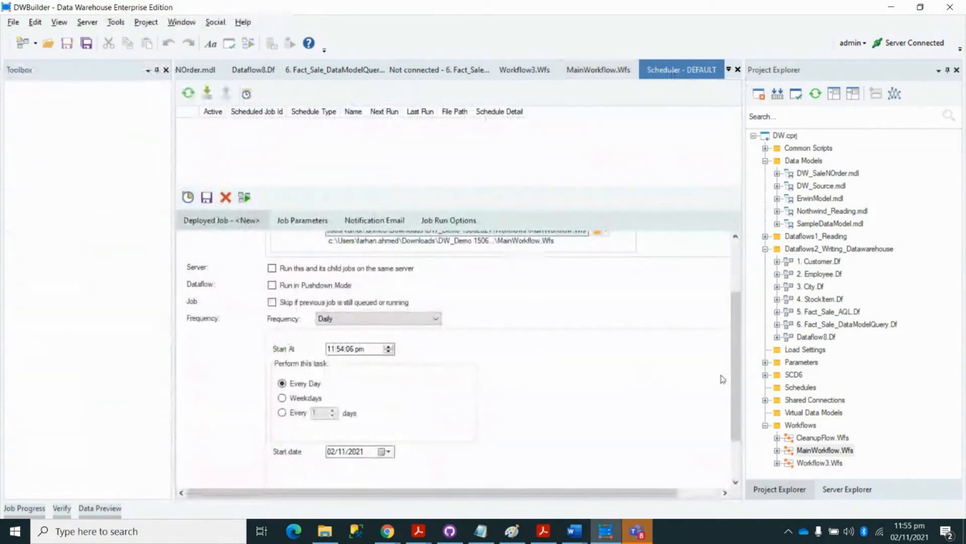
pyautogui.moveTo(735, 382); pyautogui.dragTo(728, 329)
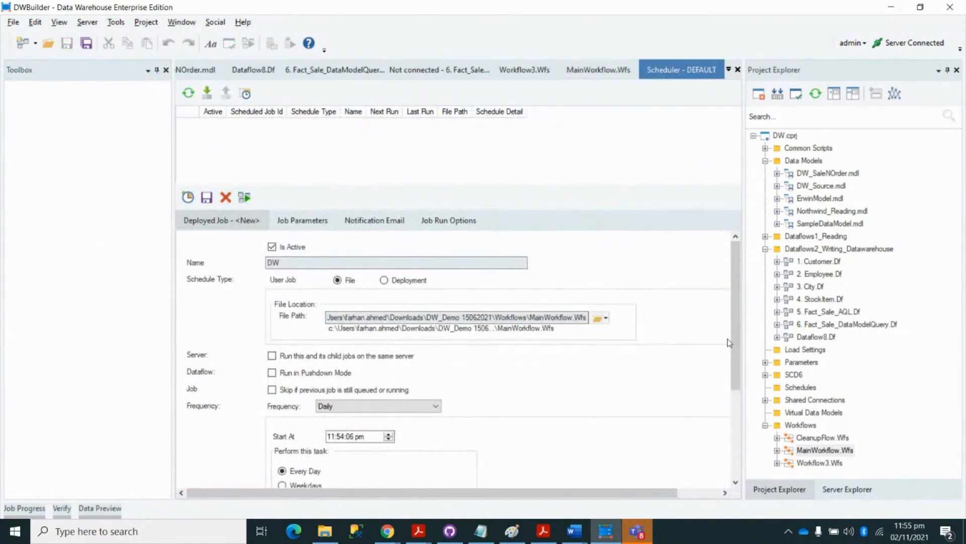
pyautogui.moveTo(734, 342); pyautogui.dragTo(701, 391)
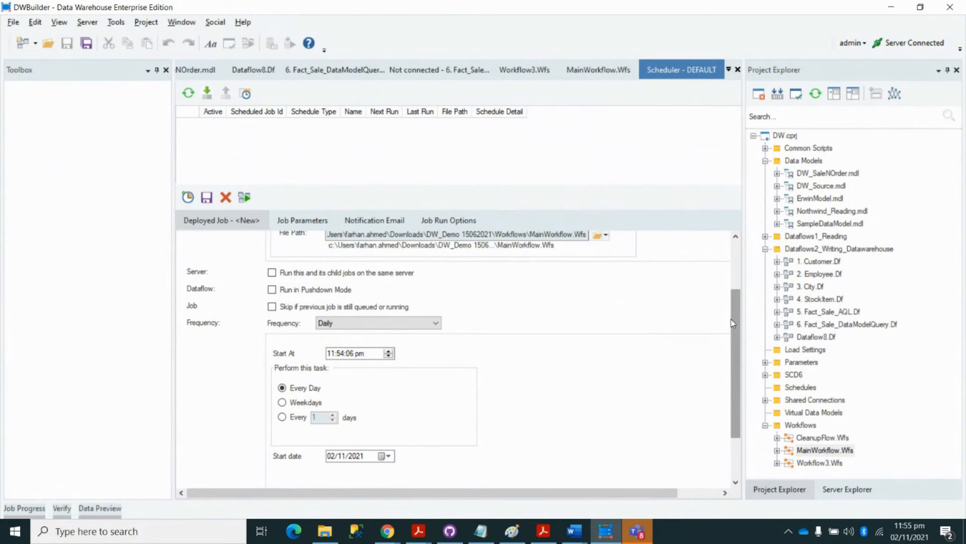
pyautogui.moveTo(733, 320); pyautogui.dragTo(734, 281)
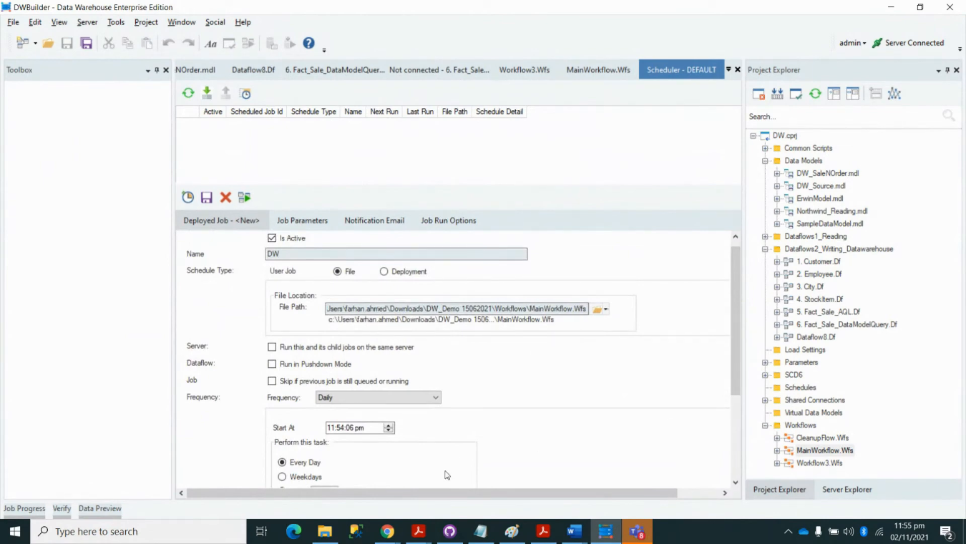
# - Switch to the BrightTALK screen-sharing window in Chrome and hide the sharing notice
pyautogui.moveTo(387, 531)
pyautogui.click(387, 531)
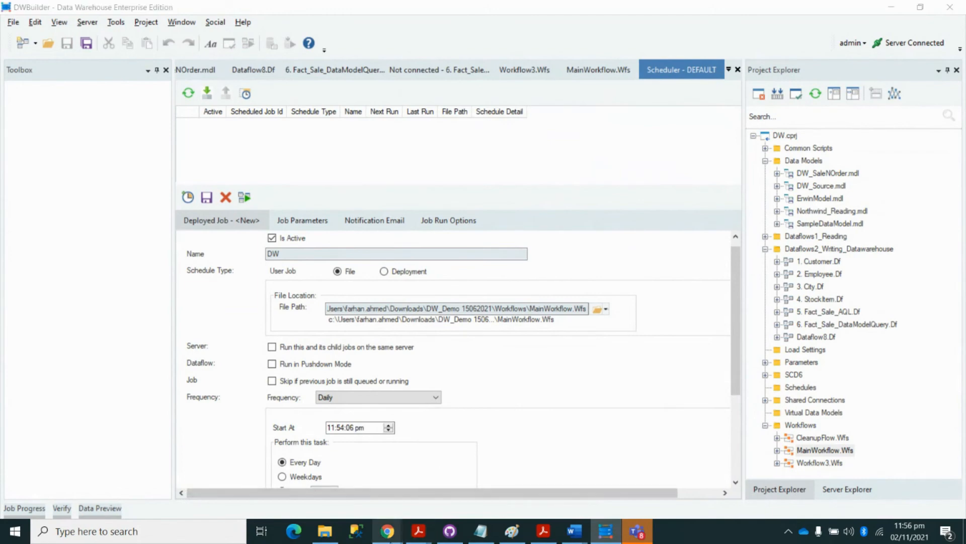
pyautogui.click(417, 480)
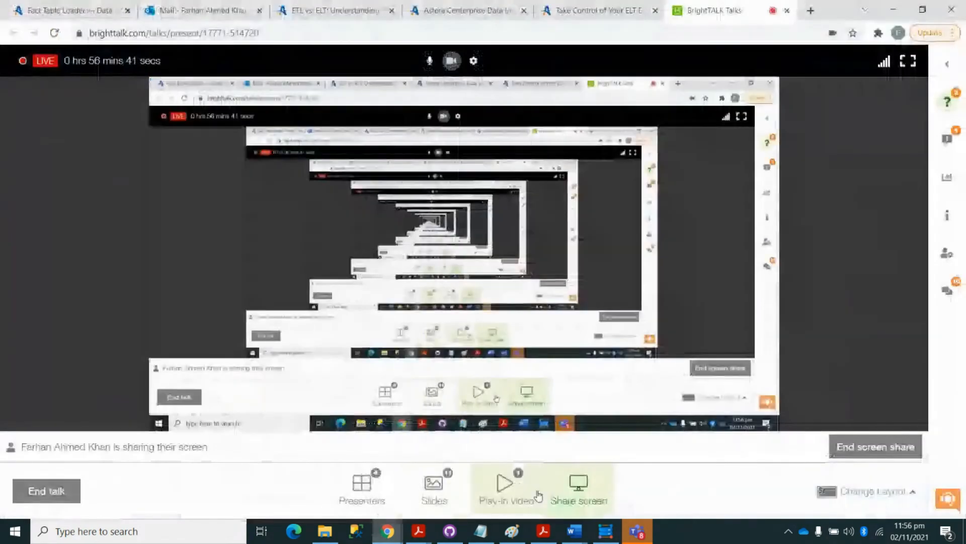
pyautogui.click(392, 533)
pyautogui.click(479, 473)
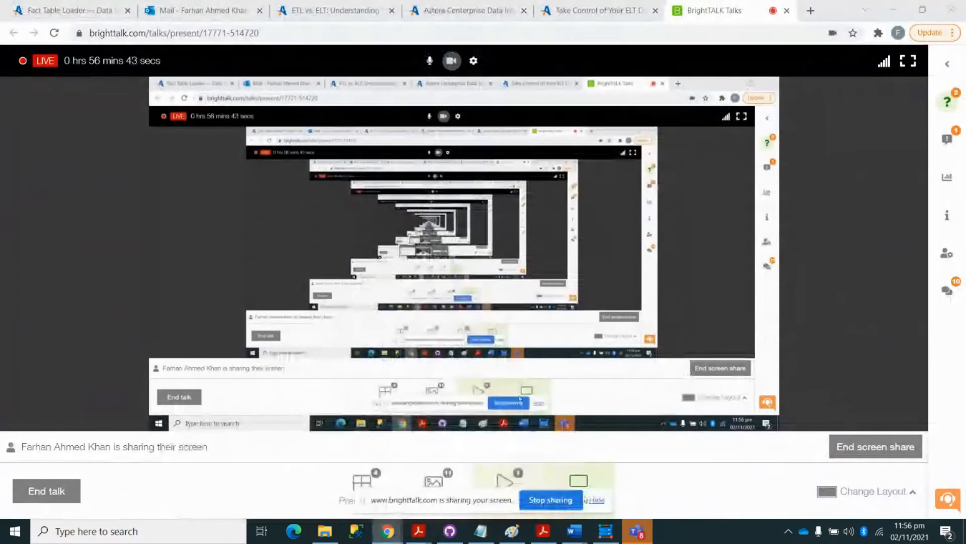
pyautogui.click(597, 501)
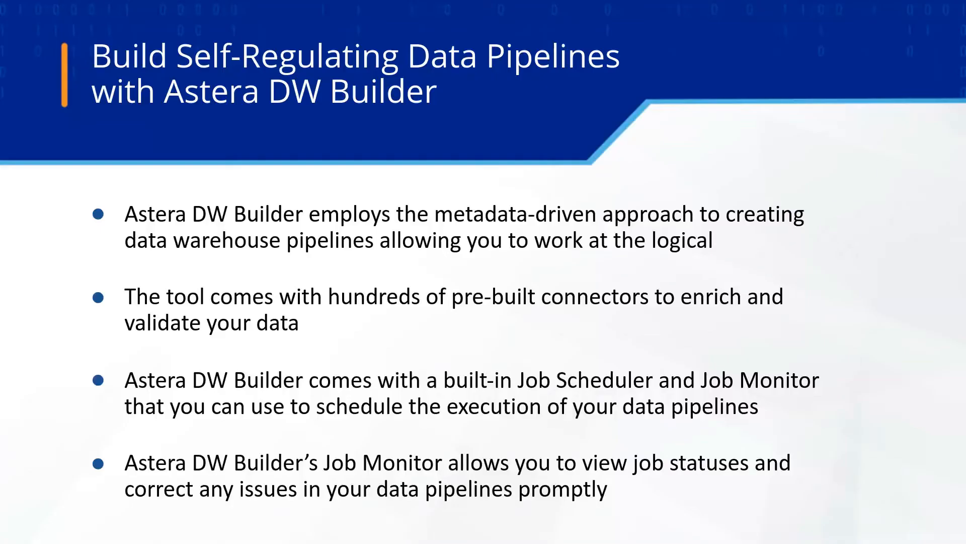